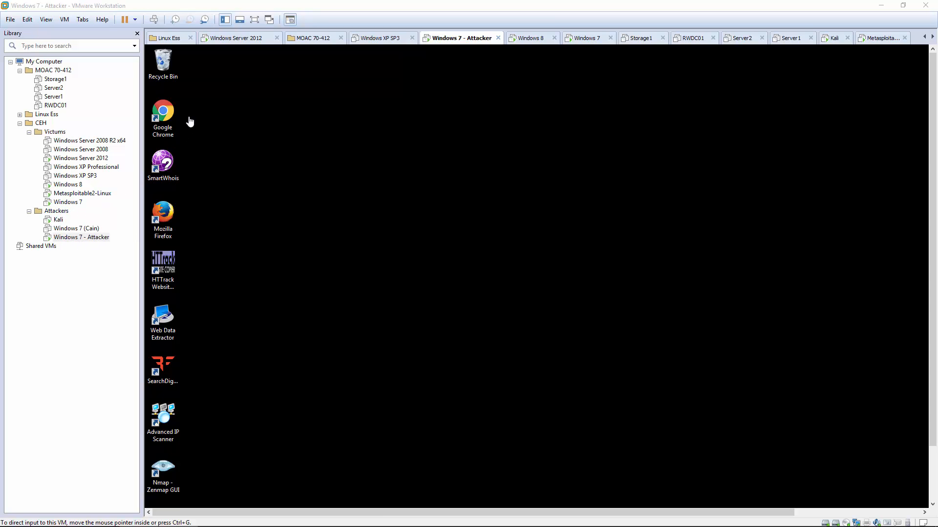
- Switch the Windows 7 - Attacker VM to full-screen view in VMware Workstation
{"action": "left_click", "coordinate": [255, 20]}
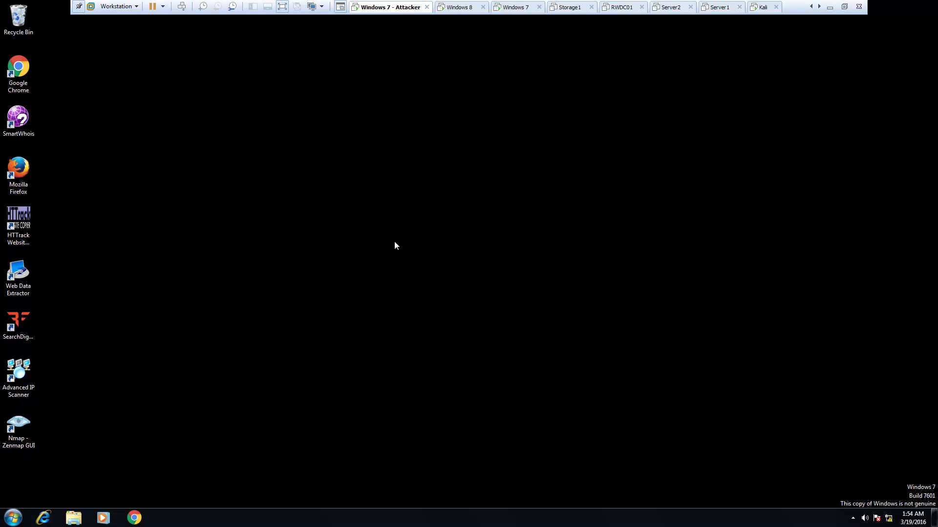
- Open the CEH Tools (D:) drive in Explorer to list its CEHv8 folders, then bring up Chrome
{"action": "left_click", "coordinate": [75, 518]}
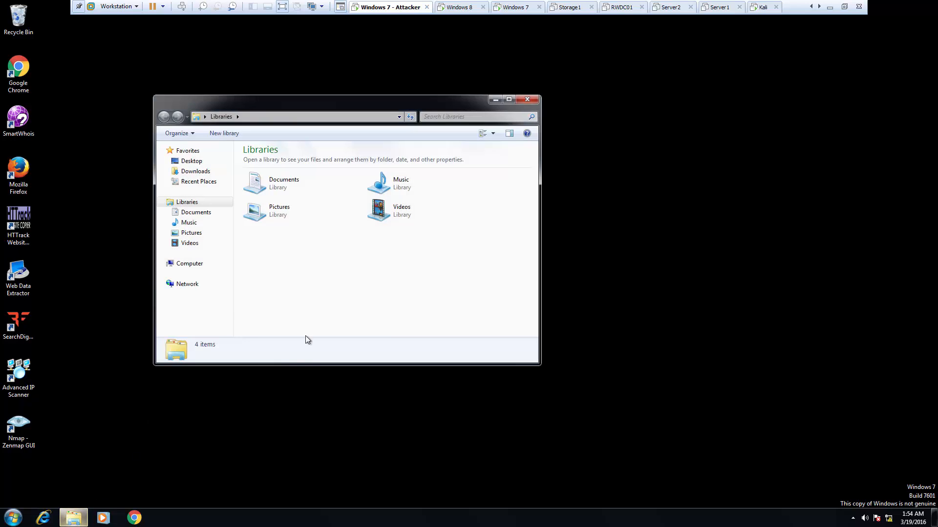
{"action": "left_click", "coordinate": [200, 266]}
{"action": "double_click", "coordinate": [438, 163]}
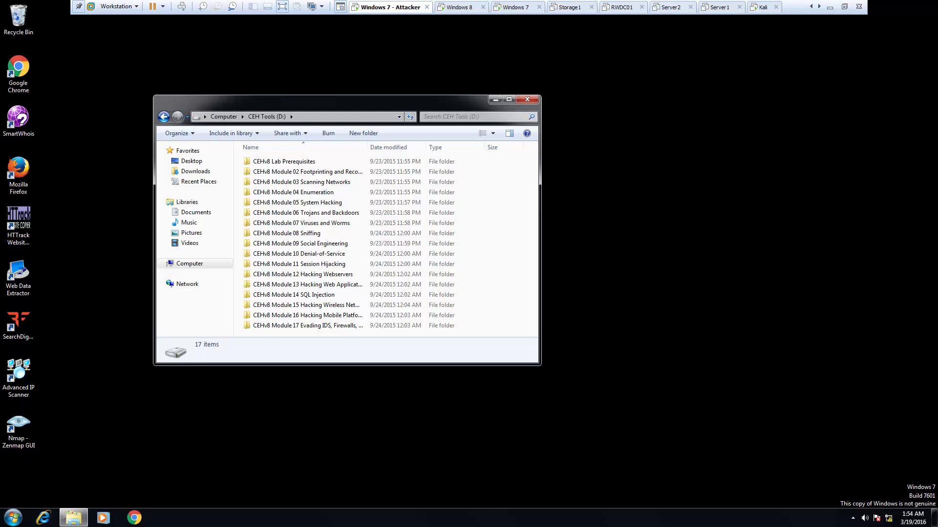
{"action": "left_click", "coordinate": [134, 518]}
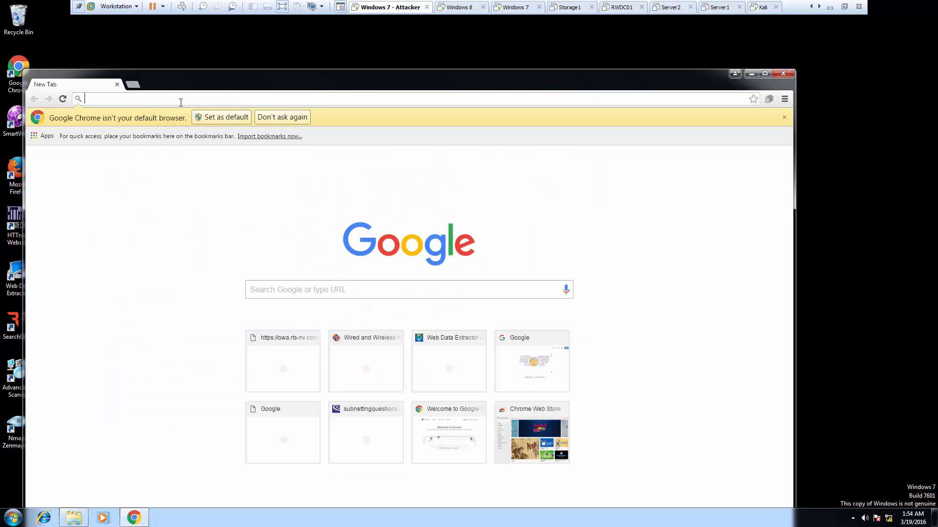
{"action": "type", "text": "http://www.netscantools.com/nstpromain.html"}
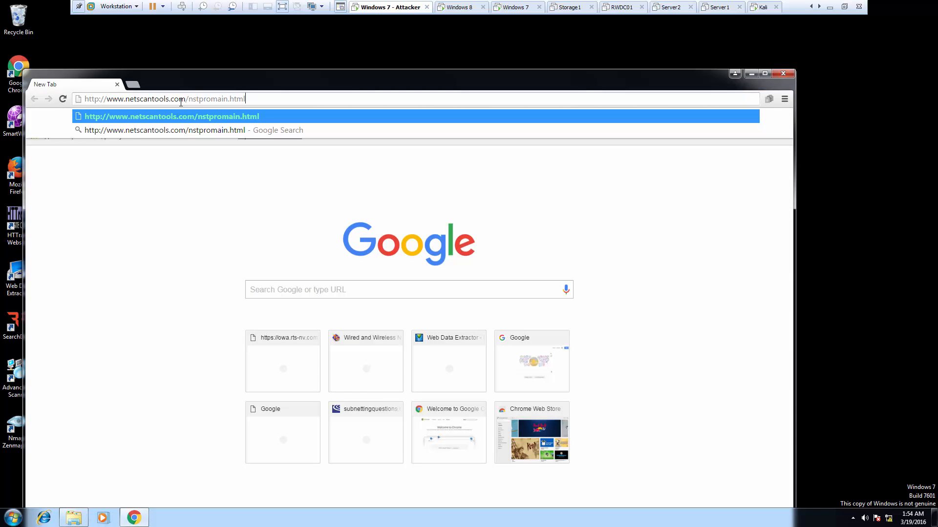
{"action": "key", "text": "Return"}
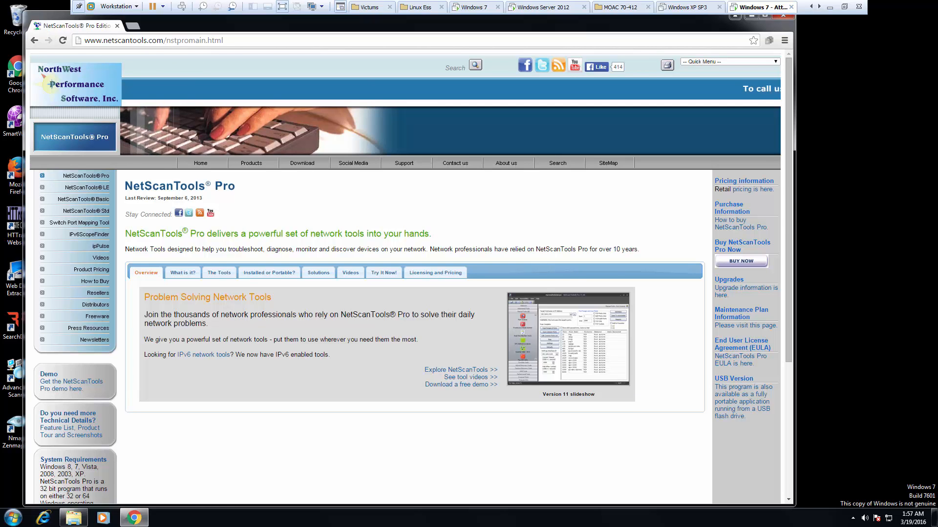
{"action": "left_click_drag", "start_coordinate": [42, 22], "coordinate": [47, 62]}
{"action": "left_click", "coordinate": [756, 55]}
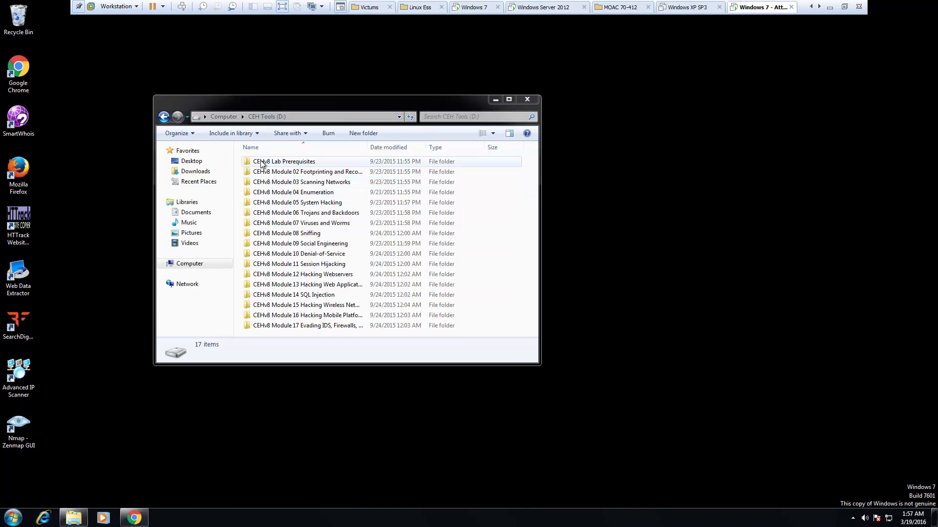
- Go to Module 03 > Scanning Tools > NetScanTools Pro and run the nstp11demo installer
{"action": "double_click", "coordinate": [289, 184]}
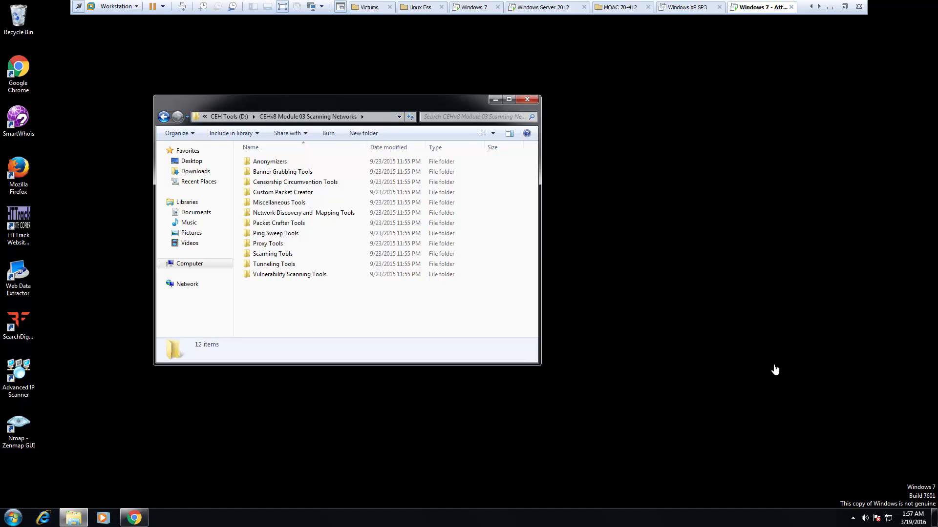
{"action": "double_click", "coordinate": [284, 254]}
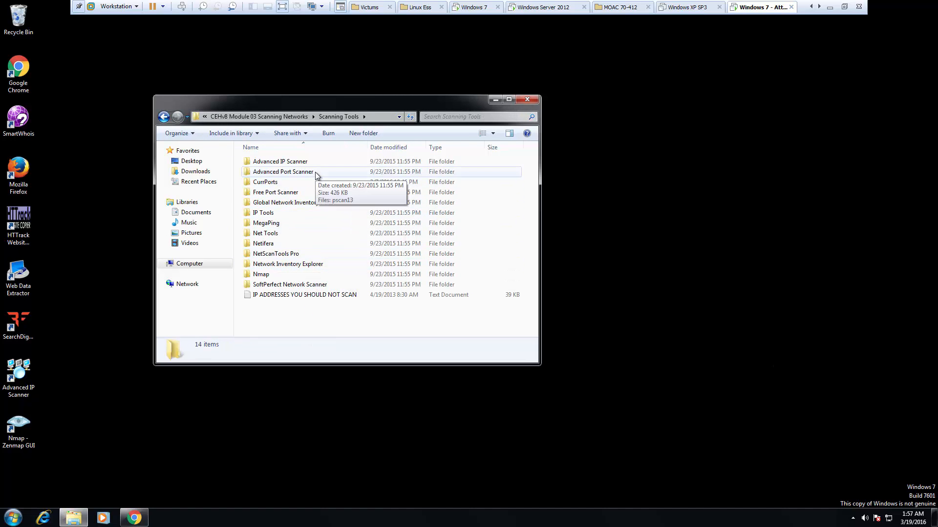
{"action": "double_click", "coordinate": [275, 255]}
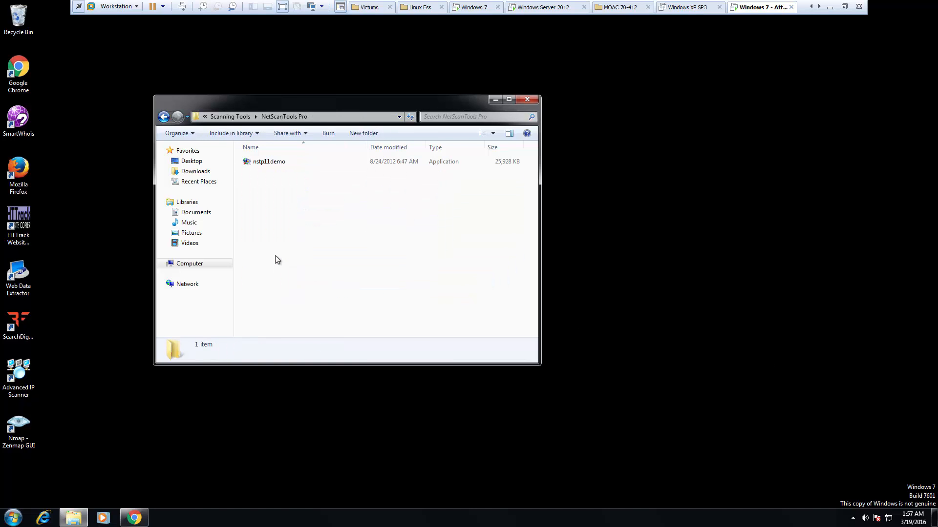
{"action": "double_click", "coordinate": [266, 165]}
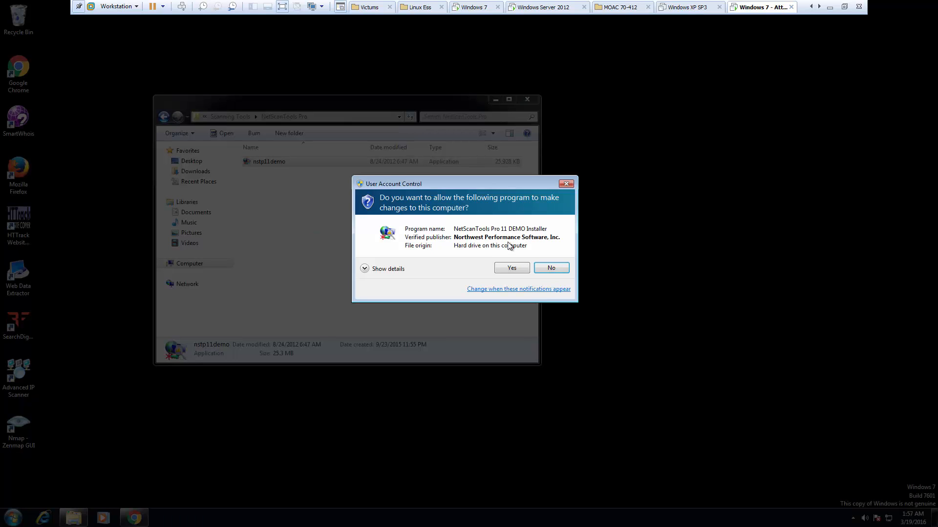
- Accept the license, keep the default NetScanTools Pro Demo folder and desktop icon, and install
{"action": "left_click", "coordinate": [511, 268]}
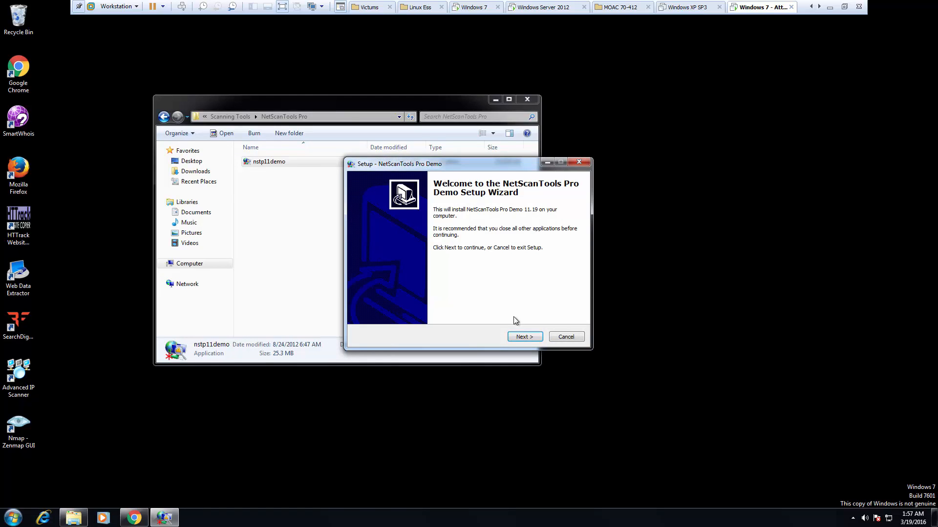
{"action": "left_click", "coordinate": [517, 335]}
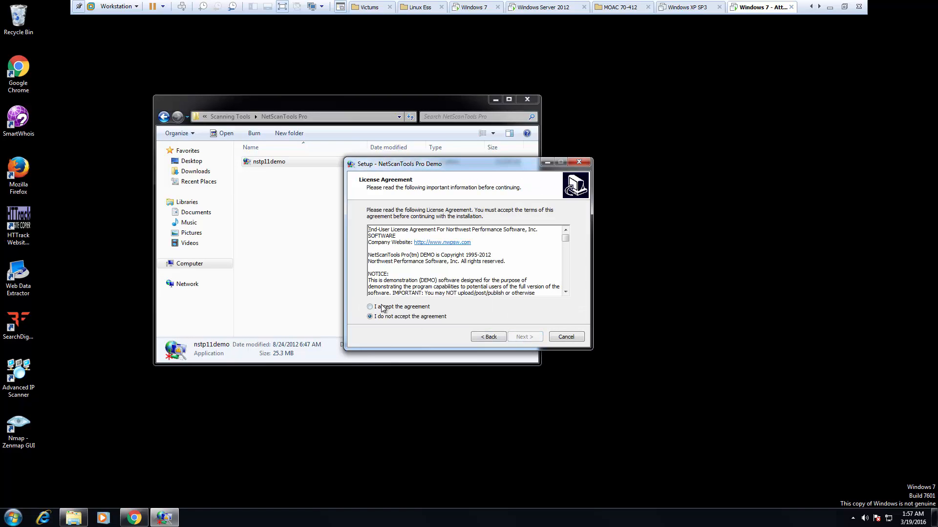
{"action": "left_click", "coordinate": [384, 307]}
{"action": "left_click", "coordinate": [518, 337]}
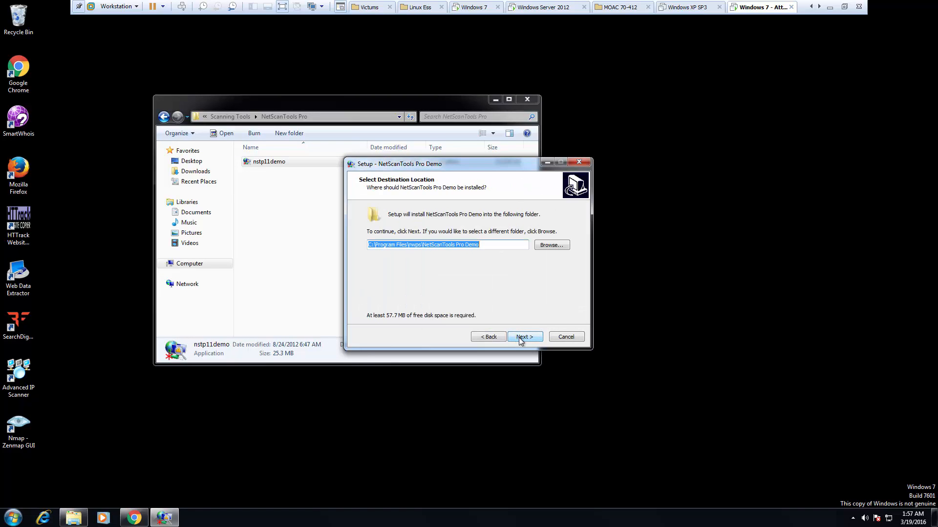
{"action": "left_click", "coordinate": [517, 336]}
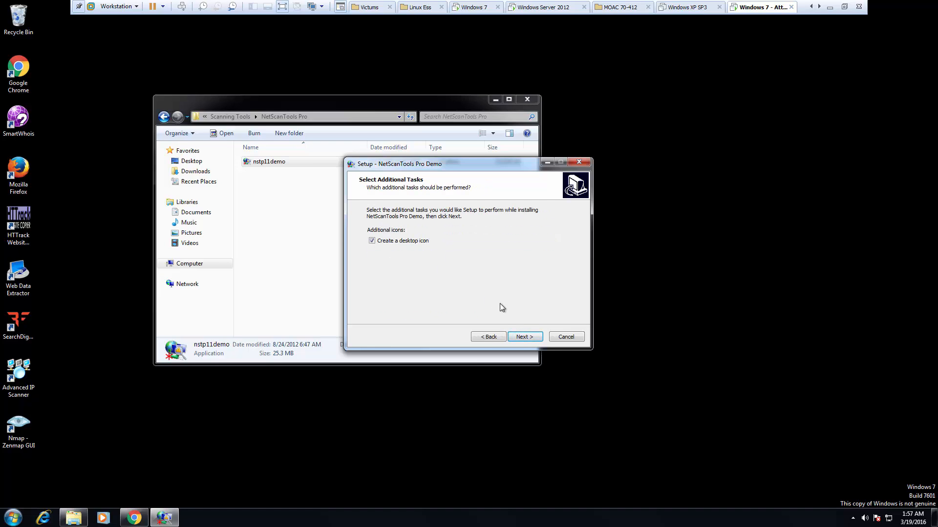
{"action": "left_click", "coordinate": [520, 336]}
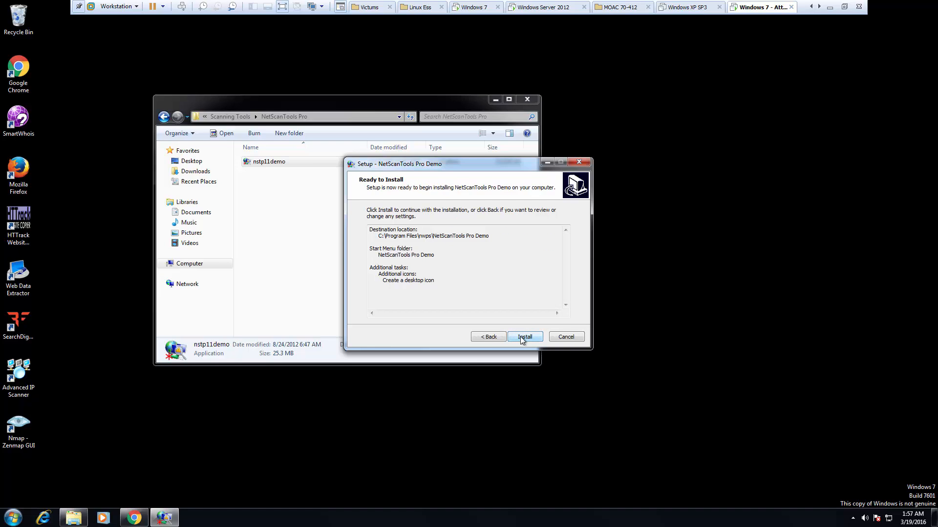
{"action": "left_click", "coordinate": [520, 337]}
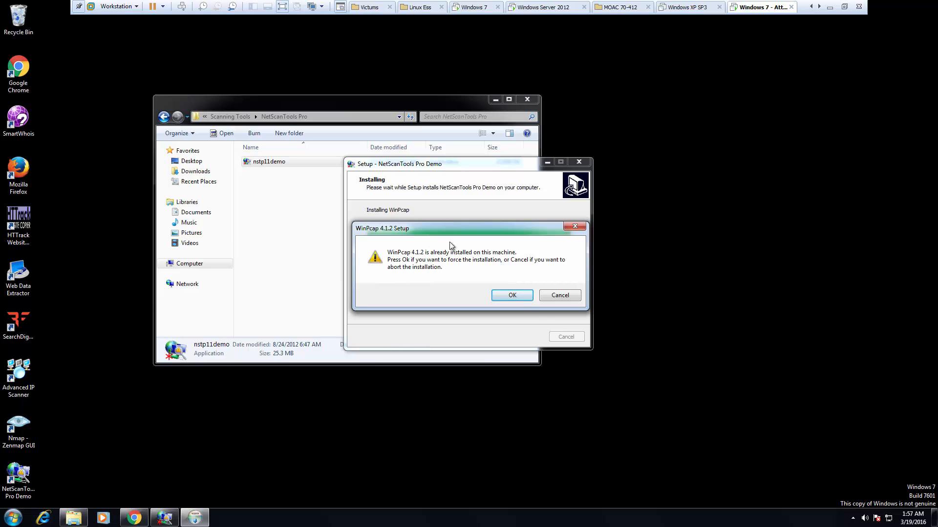
- Force-reinstall WinPcap 4.1.2 with boot-time driver start and complete its wizard
{"action": "left_click", "coordinate": [510, 295]}
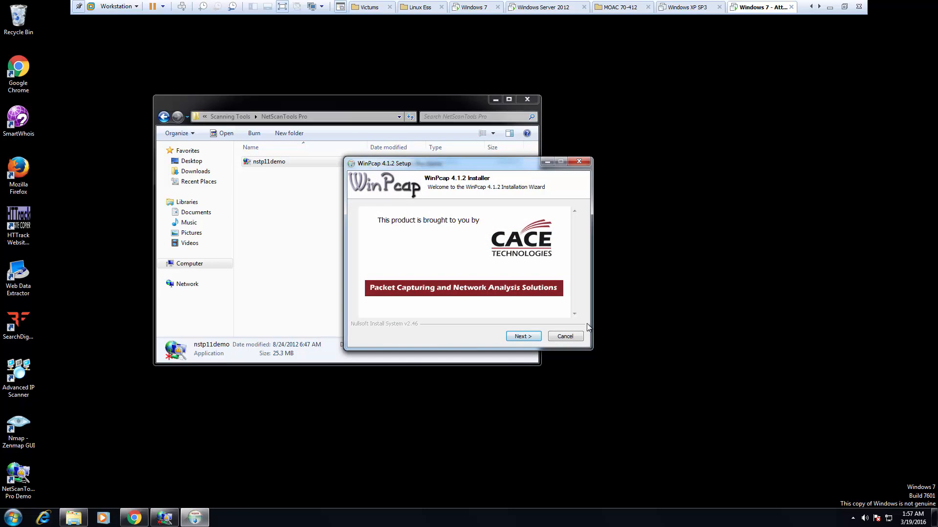
{"action": "left_click", "coordinate": [567, 337]}
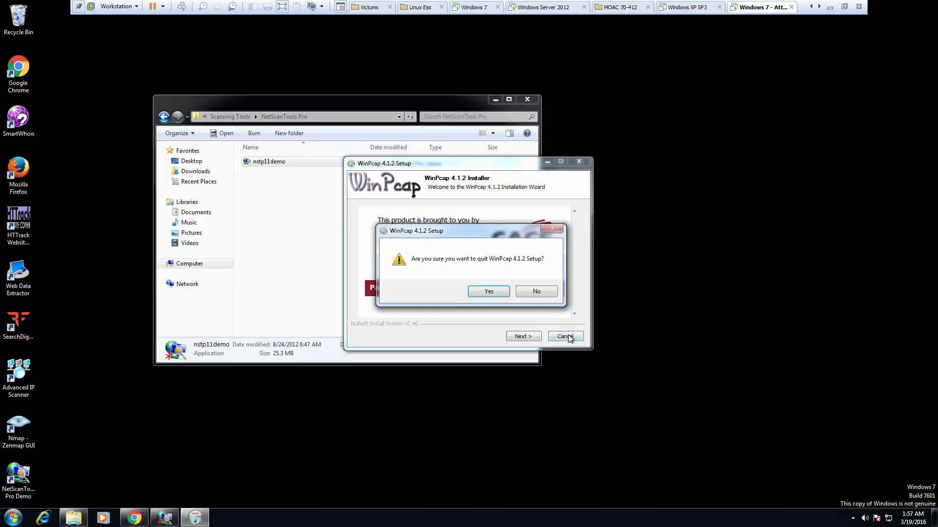
{"action": "left_click", "coordinate": [534, 288]}
{"action": "left_click", "coordinate": [520, 336]}
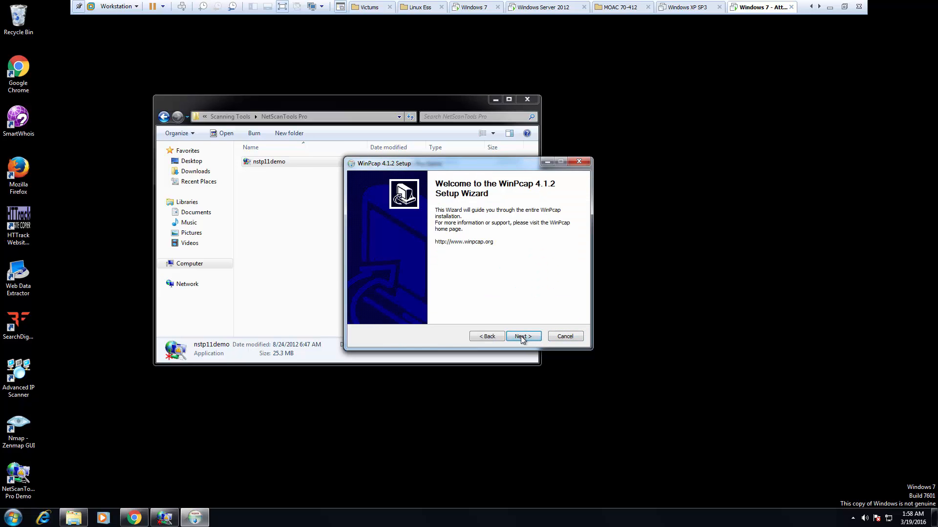
{"action": "left_click", "coordinate": [520, 336]}
{"action": "left_click", "coordinate": [520, 335]}
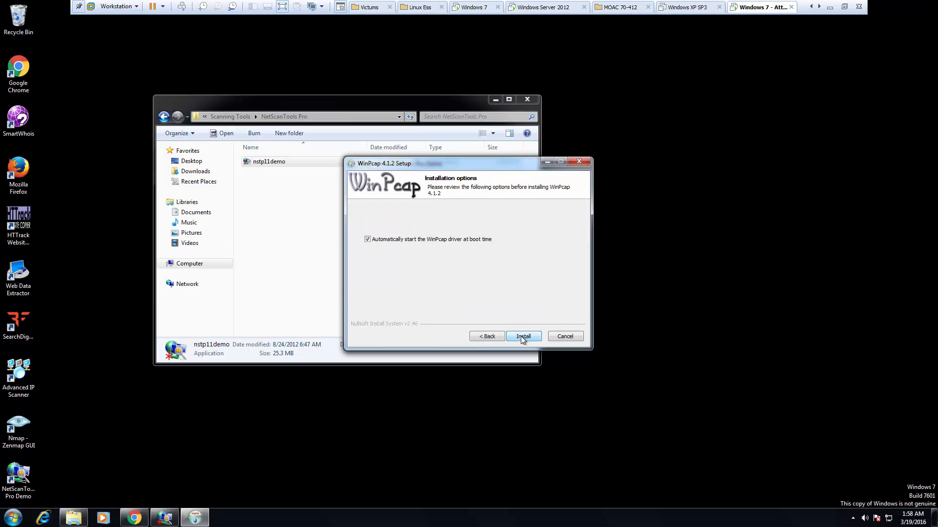
{"action": "left_click", "coordinate": [520, 336]}
{"action": "left_click", "coordinate": [521, 336]}
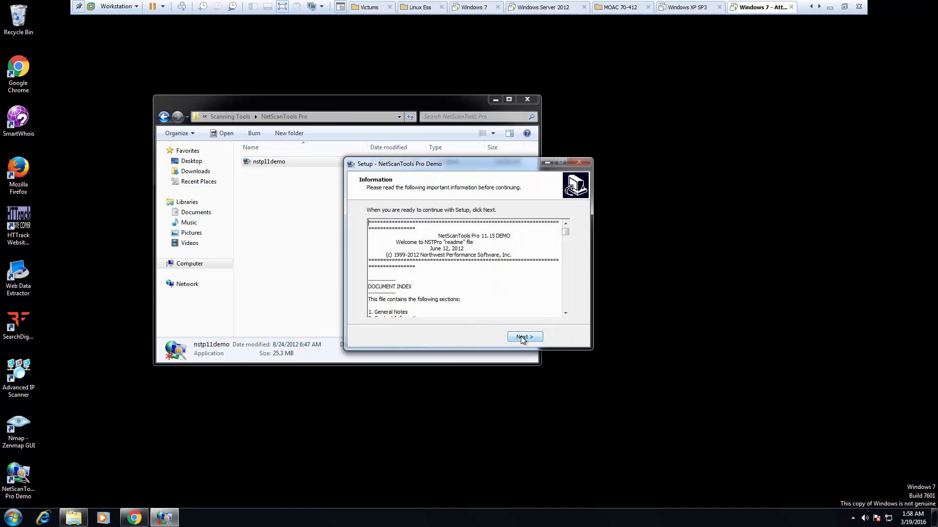
- Finish setup with Launch checked, then dismiss the Key Expired trial notice
{"action": "left_click", "coordinate": [523, 338]}
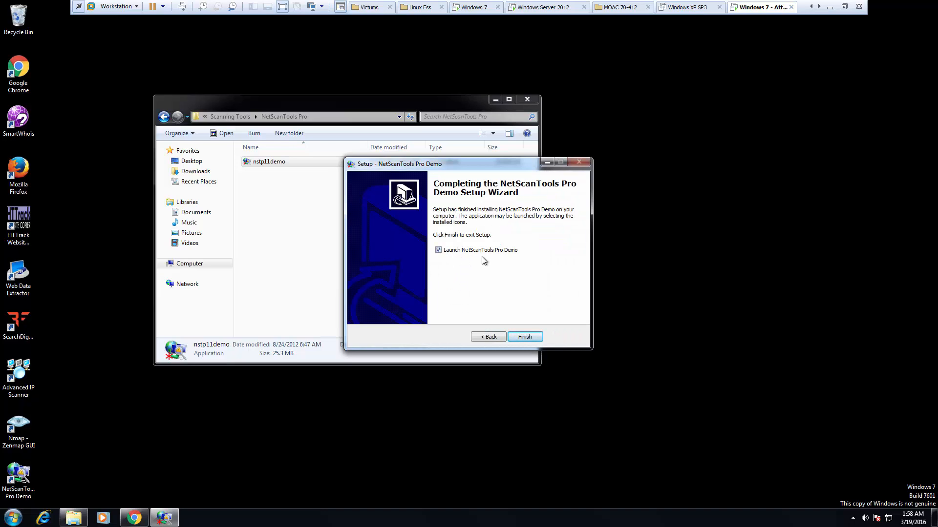
{"action": "left_click", "coordinate": [522, 336]}
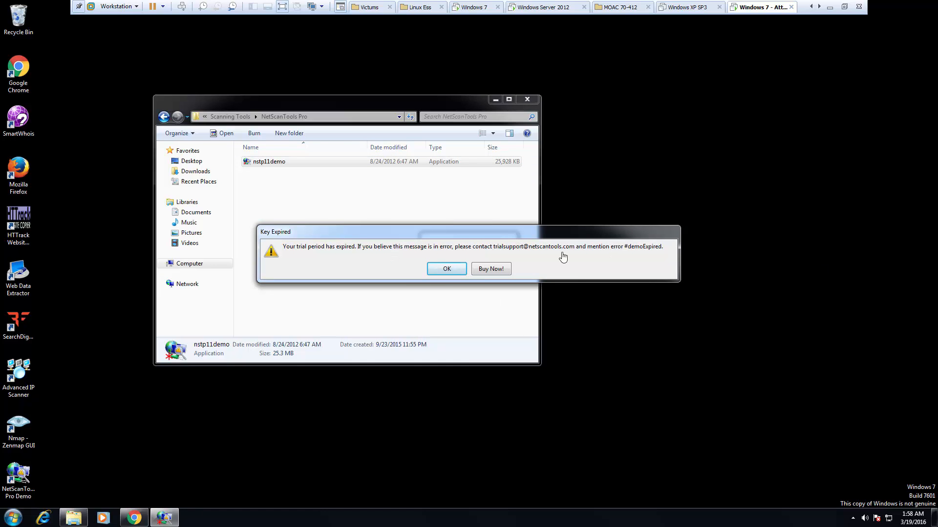
{"action": "left_click", "coordinate": [445, 270]}
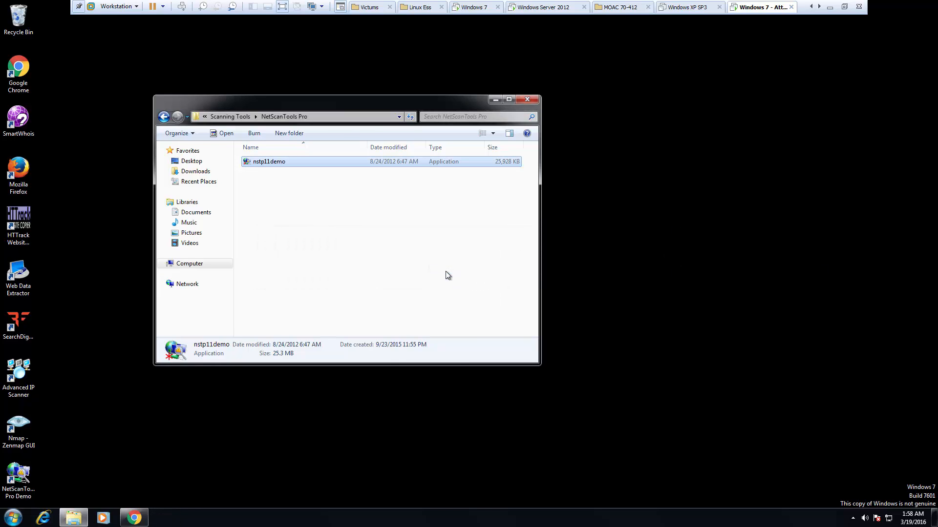
{"action": "left_click", "coordinate": [446, 271]}
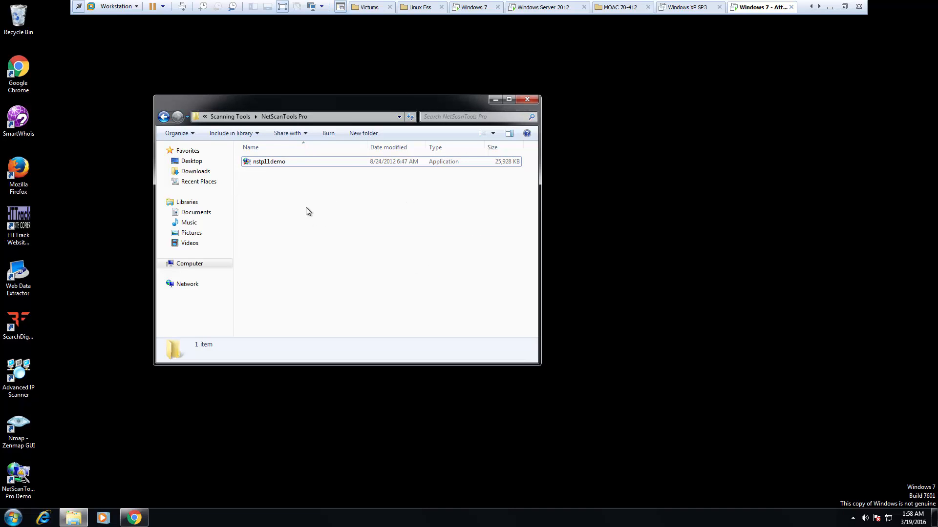
- In Chrome, go from the Download page to the NetScanTools Pro demo request form
{"action": "left_click", "coordinate": [132, 518]}
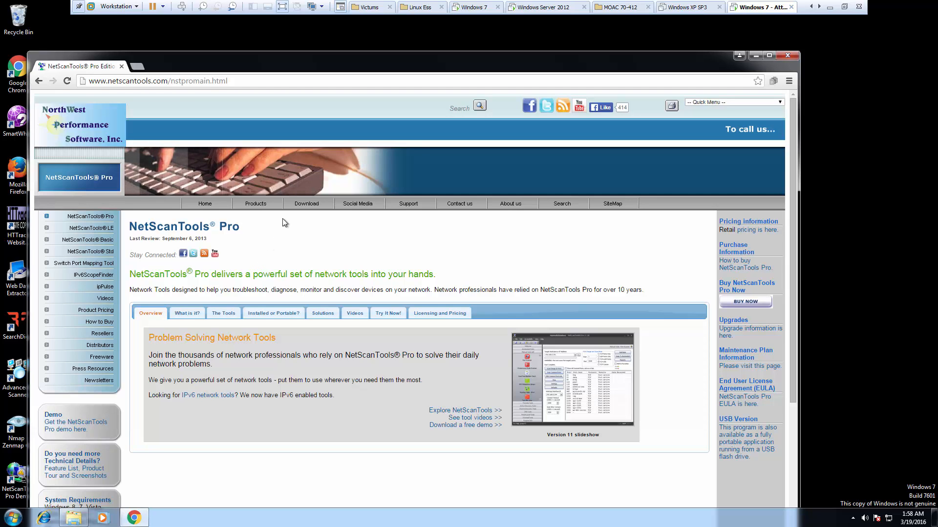
{"action": "left_click", "coordinate": [304, 205]}
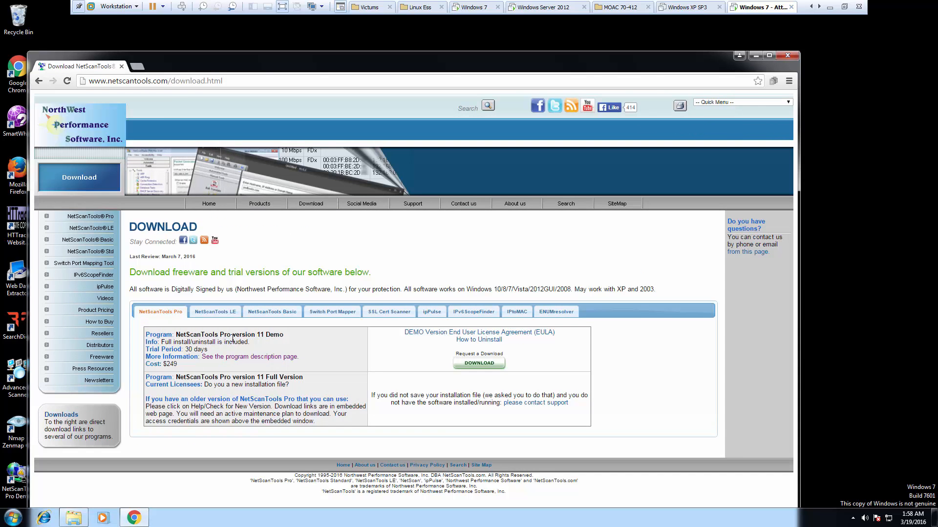
{"action": "left_click", "coordinate": [481, 364]}
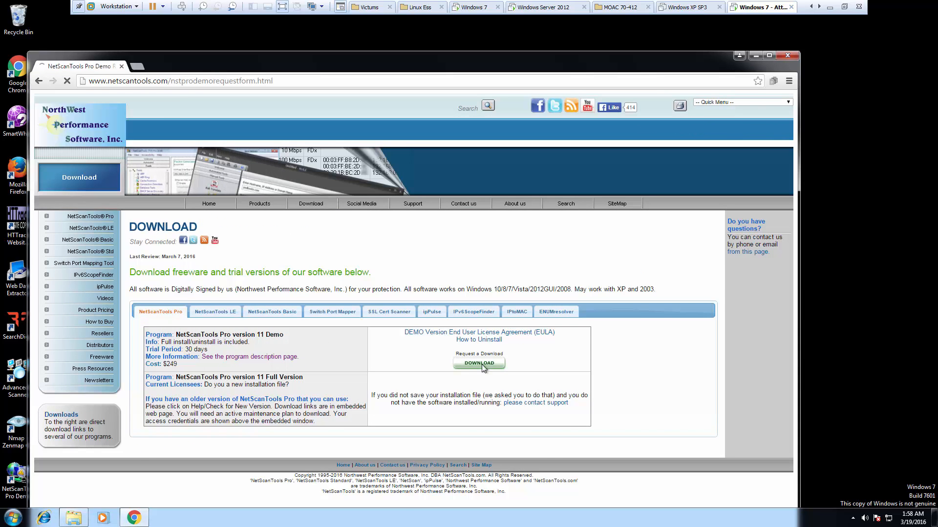
{"action": "scroll", "coordinate": [333, 342], "scroll_direction": "down", "scroll_amount": 2}
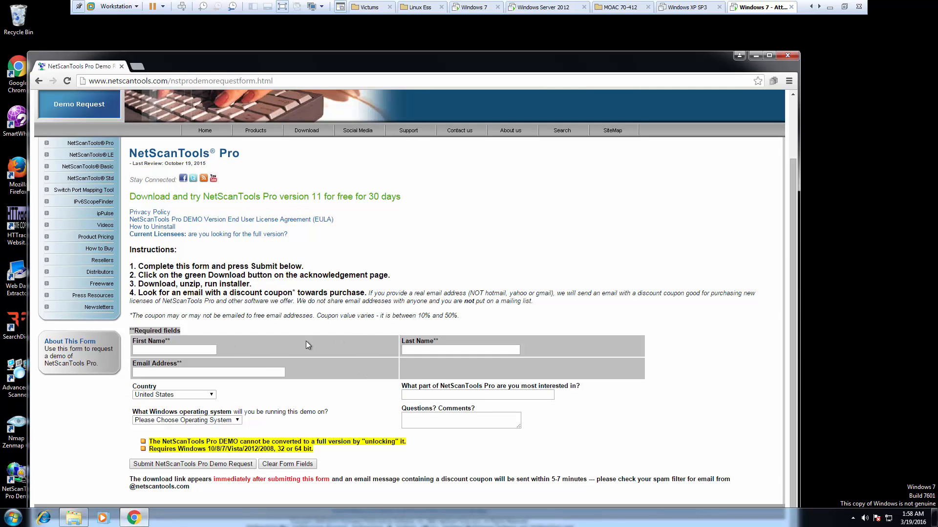
- Enter the requester's first name, last name and e-mail address in the form
{"action": "left_click", "coordinate": [156, 346]}
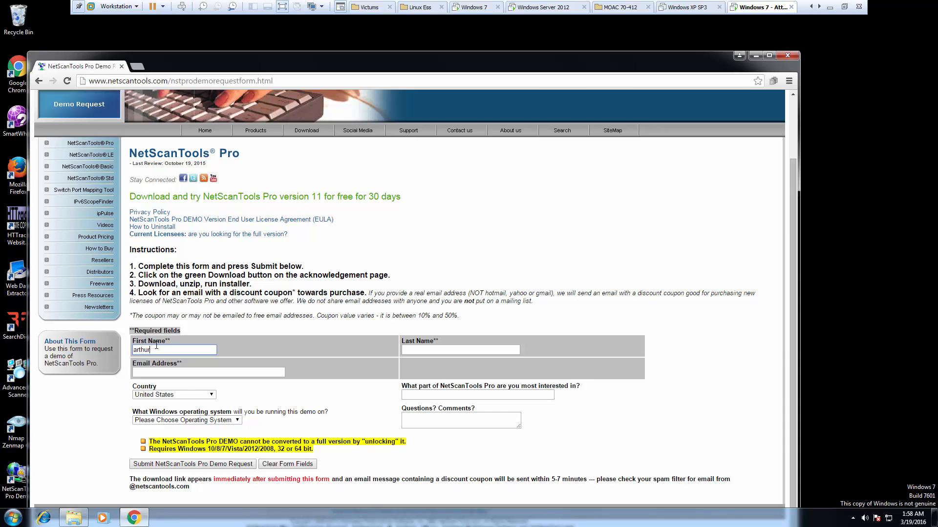
{"action": "key", "text": "Tab"}
{"action": "type", "text": "salmon"}
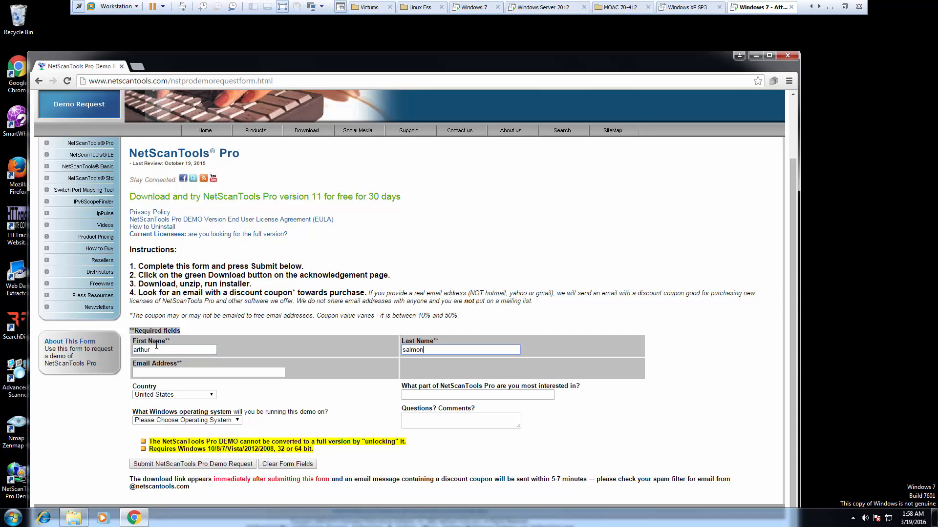
{"action": "key", "text": "Tab"}
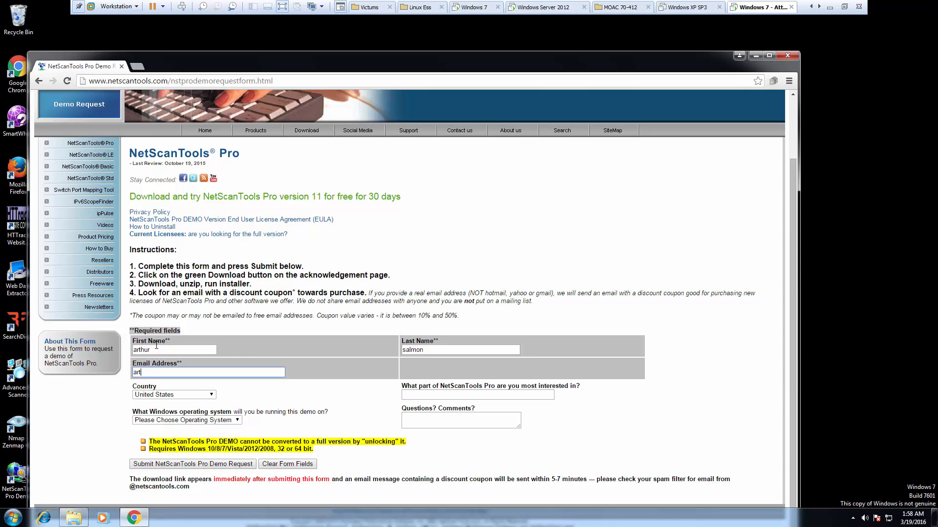
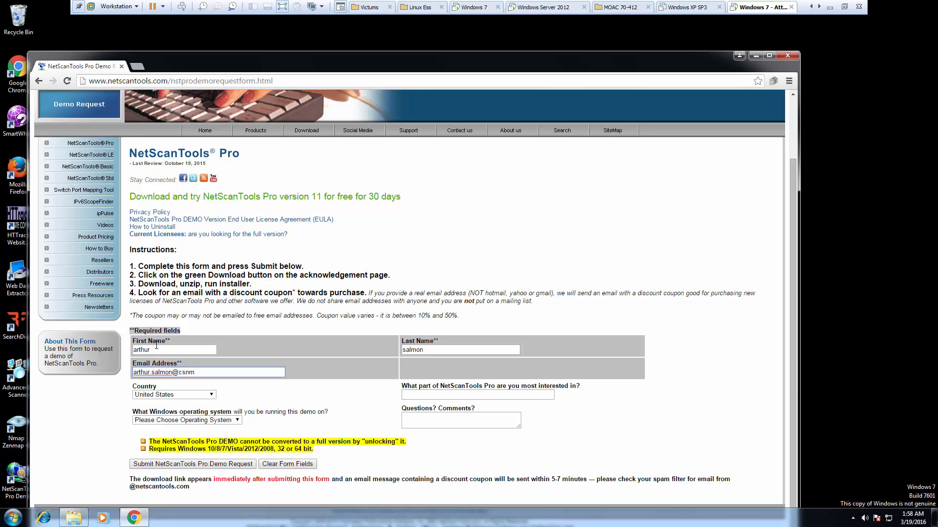
{"action": "key", "text": "Tab"}
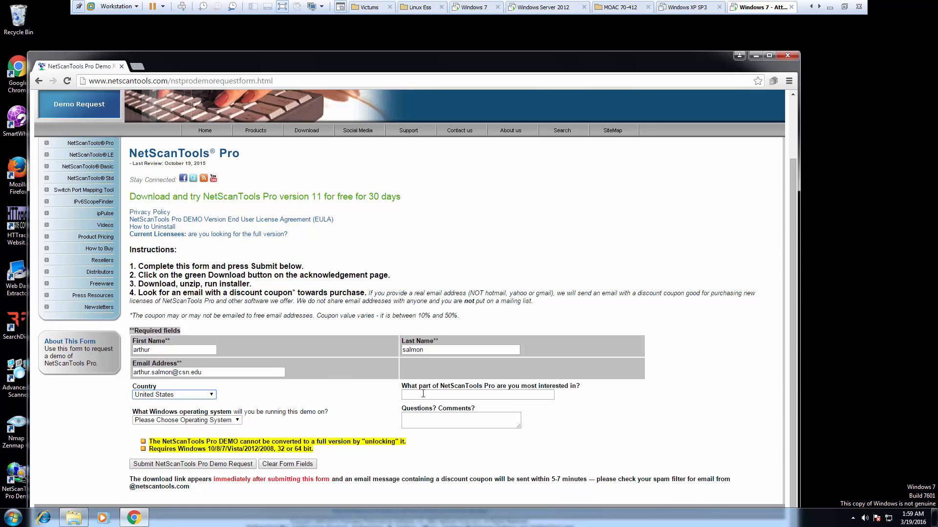
- Choose Win 7 64 as the operating system and submit the demo request
{"action": "left_click", "coordinate": [168, 420]}
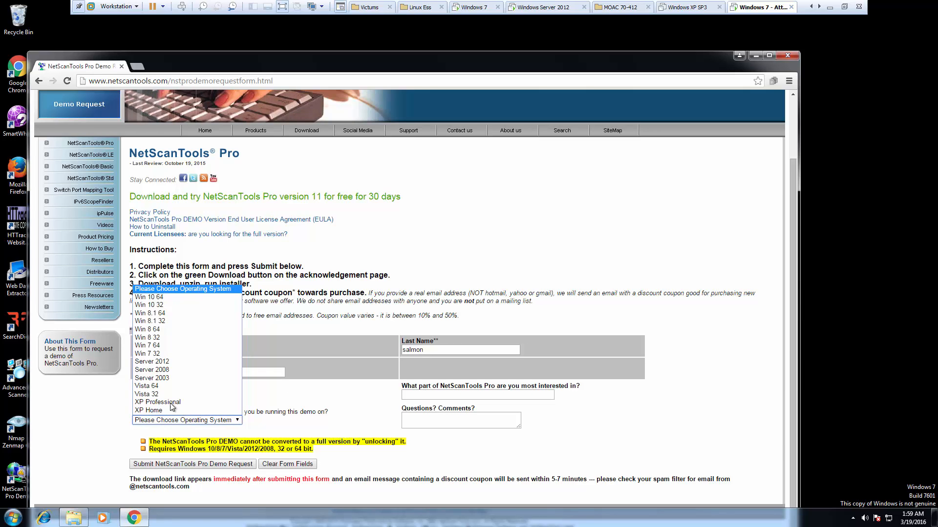
{"action": "left_click", "coordinate": [178, 344]}
{"action": "left_click", "coordinate": [90, 454]}
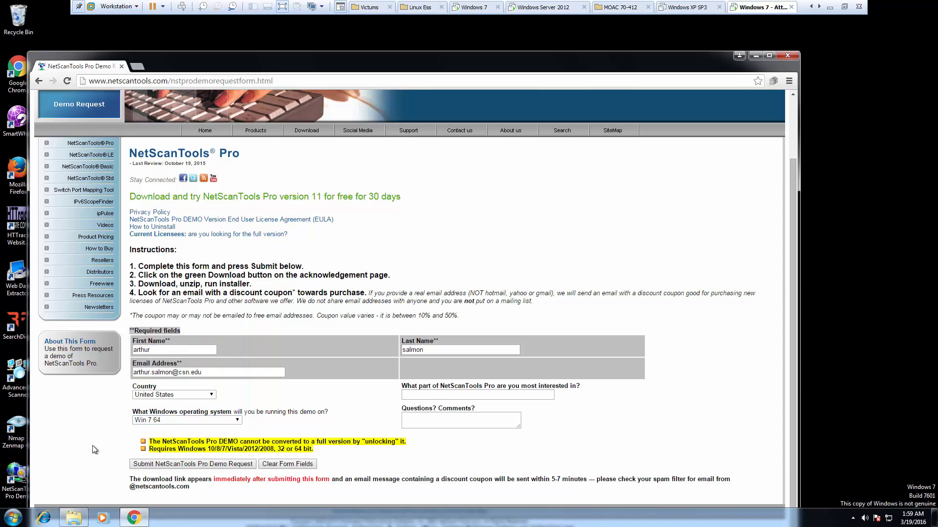
{"action": "left_click", "coordinate": [154, 465]}
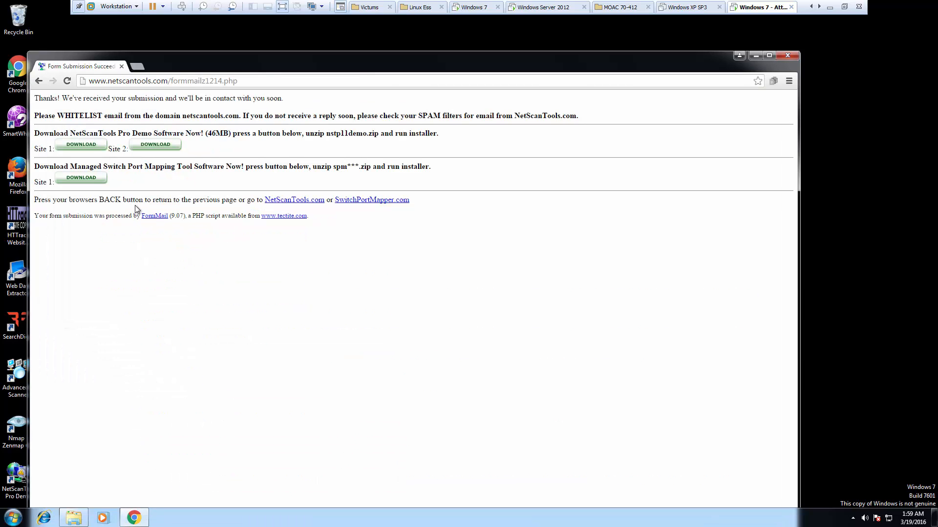
- Download nstp11demo.zip from the Site 1 link on the thank-you page
{"action": "left_click", "coordinate": [80, 146]}
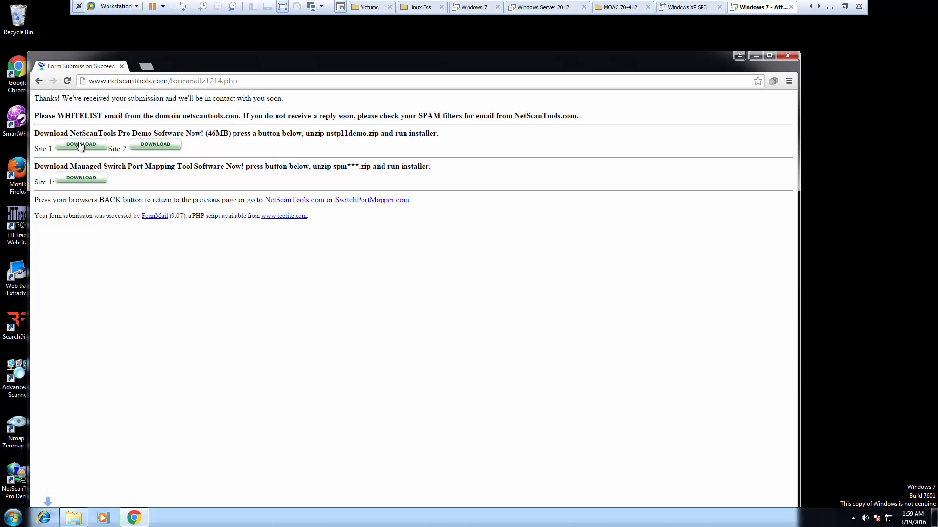
{"action": "left_click_drag", "start_coordinate": [384, 62], "coordinate": [435, 14]}
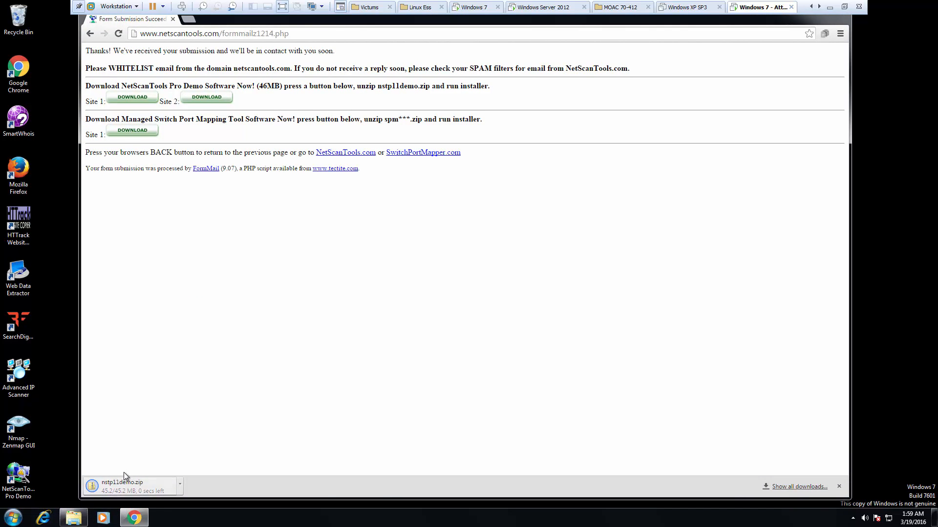
- Run nstp11demo from the downloaded nstp11demo.zip archive
{"action": "left_click", "coordinate": [136, 487]}
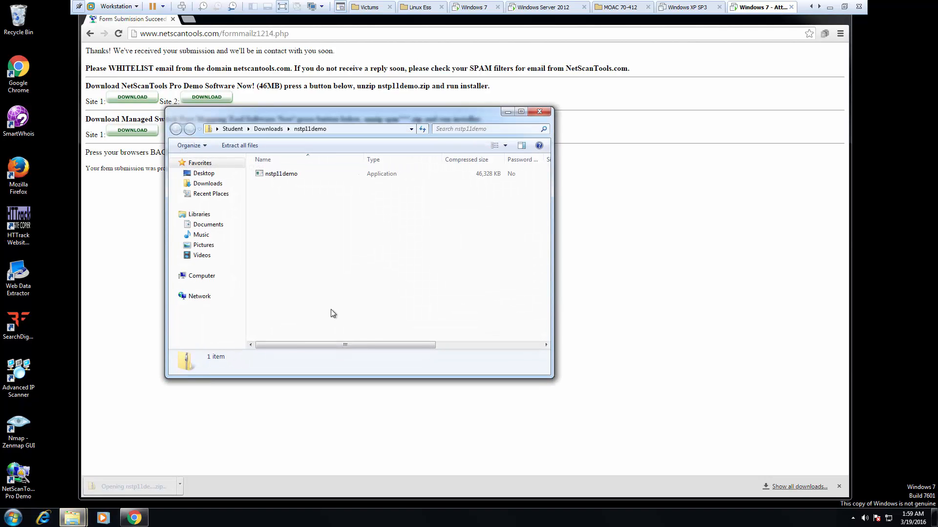
{"action": "left_click", "coordinate": [276, 174]}
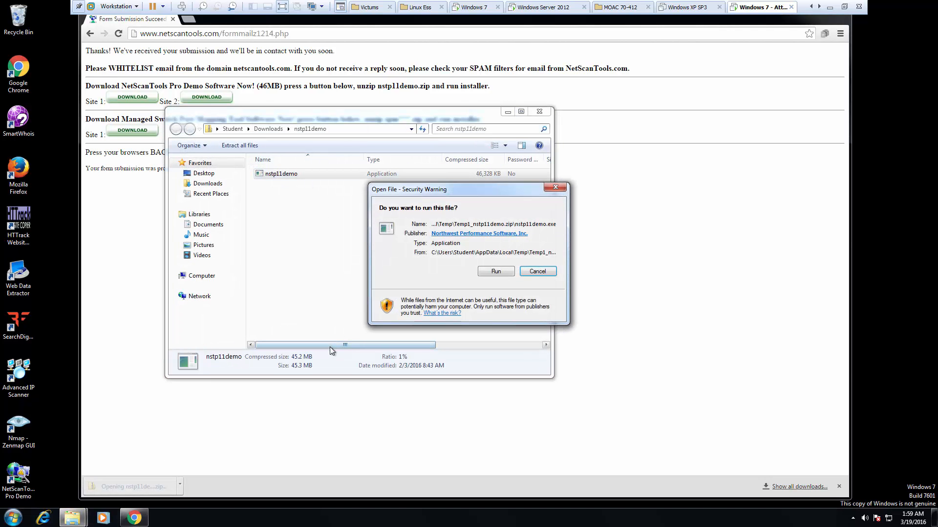
{"action": "left_click", "coordinate": [494, 268]}
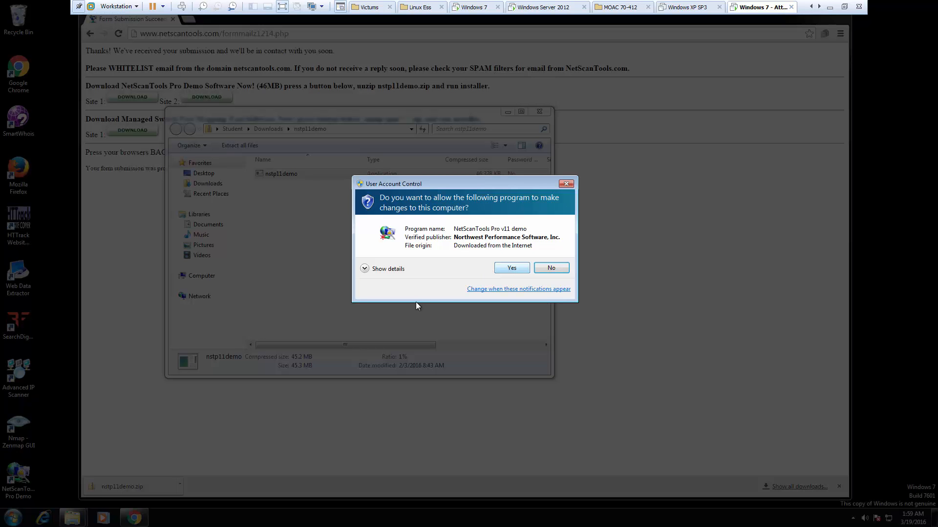
- Grant admin rights, accept the license, and install NetScanTools Pro Demo with default settings
{"action": "left_click", "coordinate": [506, 268]}
{"action": "left_click", "coordinate": [516, 337]}
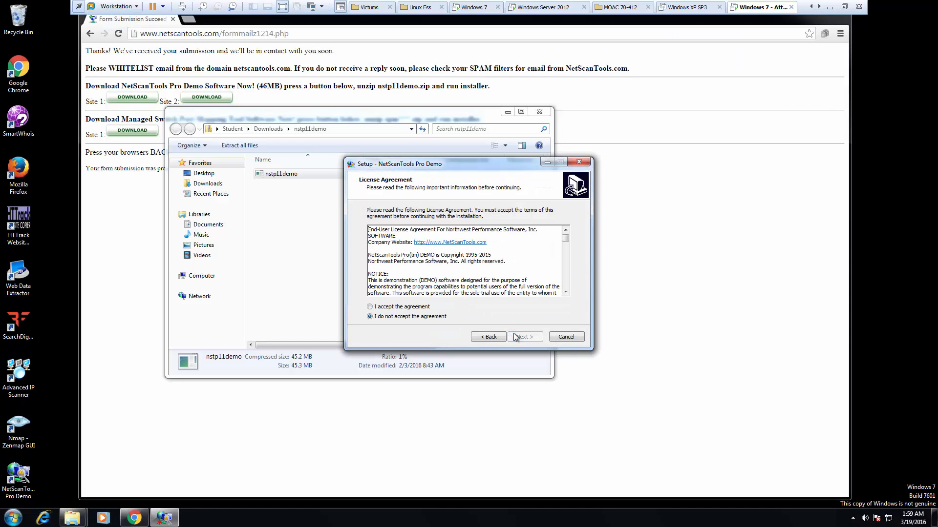
{"action": "left_click", "coordinate": [397, 306]}
{"action": "left_click", "coordinate": [519, 336]}
{"action": "left_click", "coordinate": [519, 336]}
{"action": "left_click", "coordinate": [518, 336]}
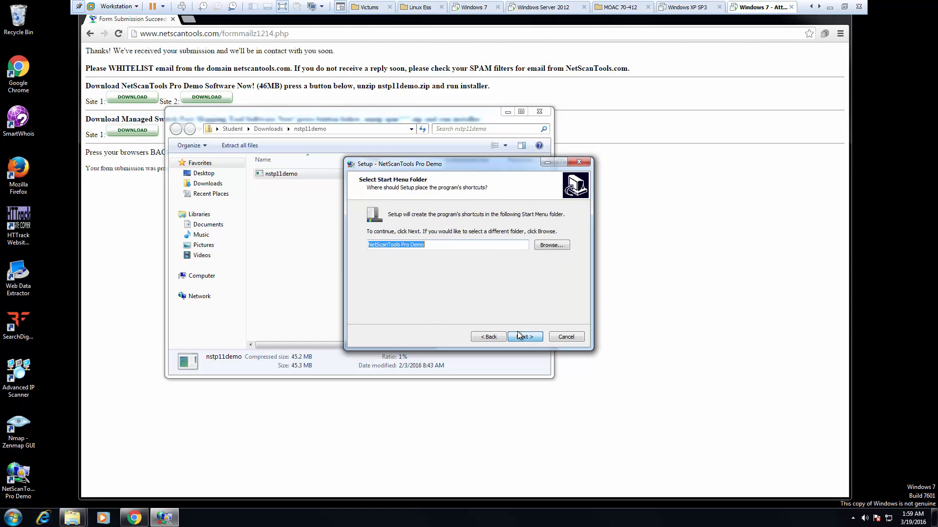
{"action": "left_click", "coordinate": [518, 336]}
{"action": "left_click", "coordinate": [519, 336]}
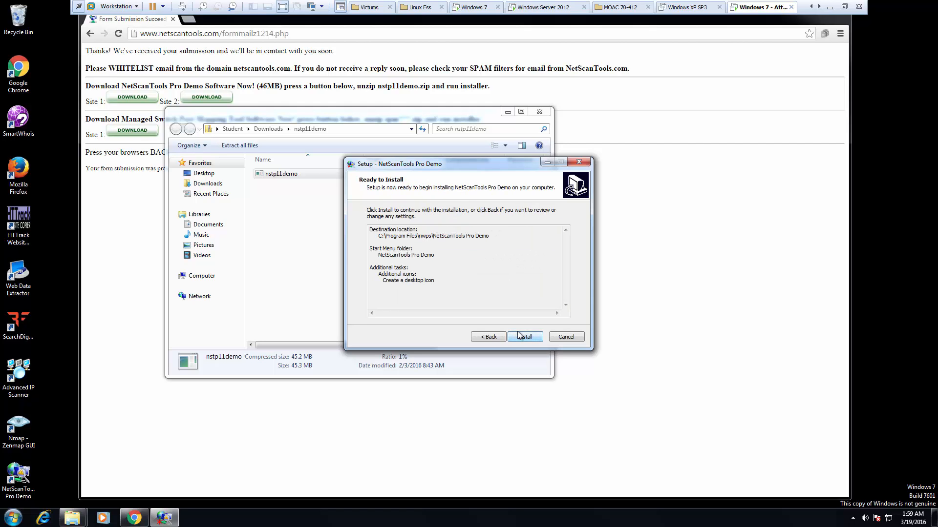
{"action": "left_click", "coordinate": [519, 333]}
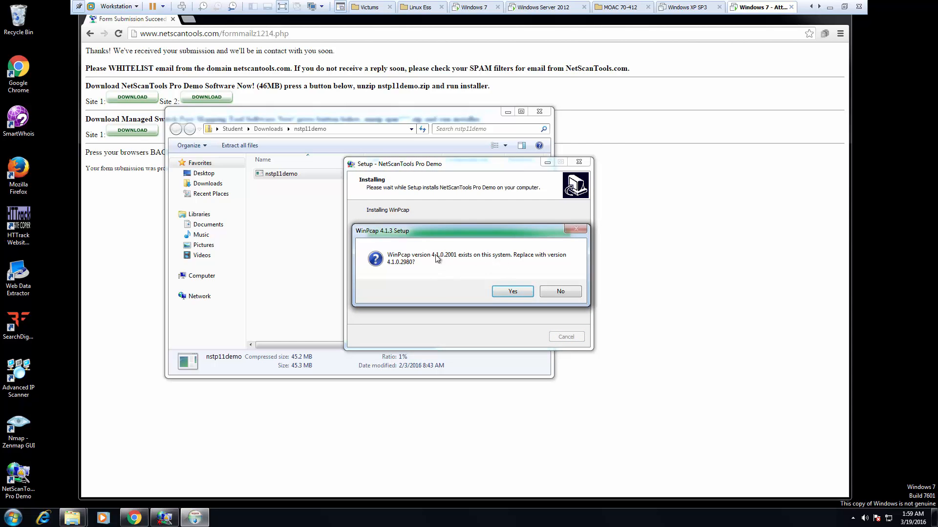
- Replace WinPcap 4.1.2 with version 4.1.3, then finish setup and launch NetScanTools Pro
{"action": "left_click", "coordinate": [503, 289]}
{"action": "left_click", "coordinate": [513, 337]}
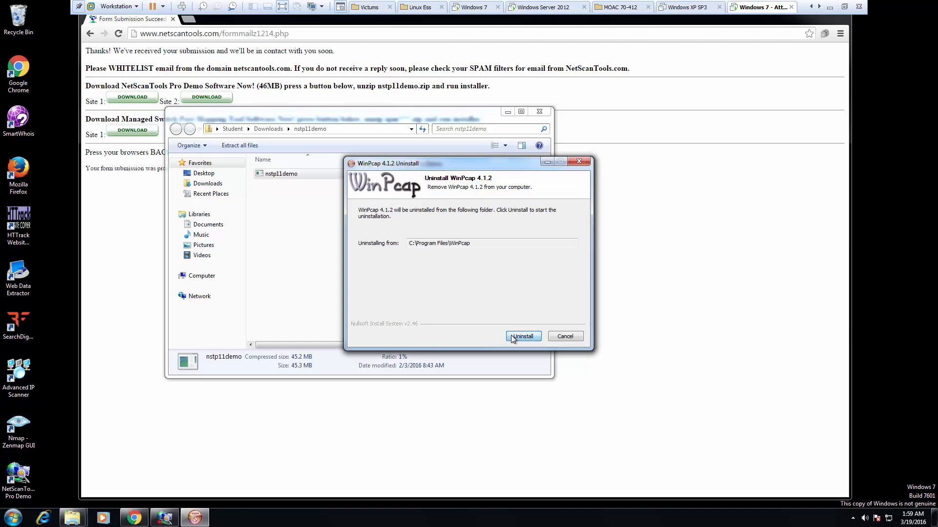
{"action": "left_click", "coordinate": [513, 336]}
{"action": "left_click", "coordinate": [522, 336]}
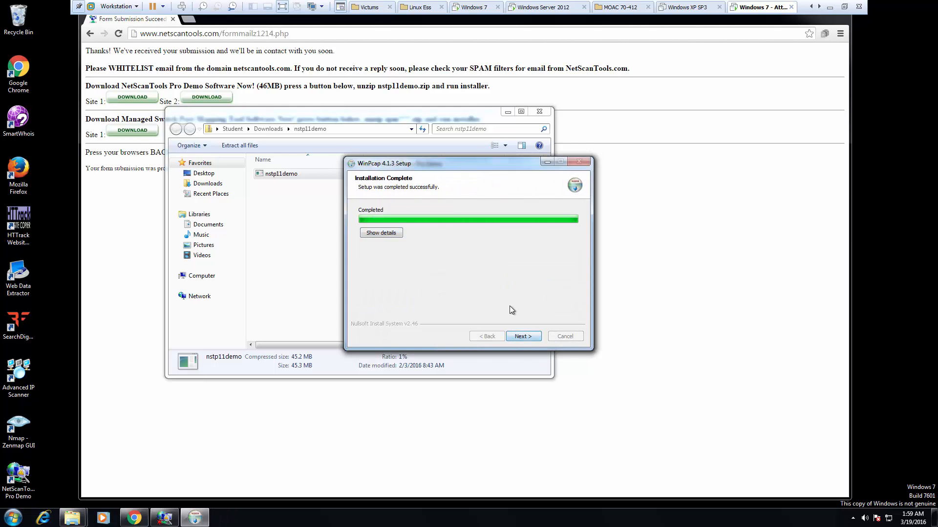
{"action": "left_click", "coordinate": [519, 337]}
{"action": "left_click", "coordinate": [519, 337]}
{"action": "left_click", "coordinate": [519, 337]}
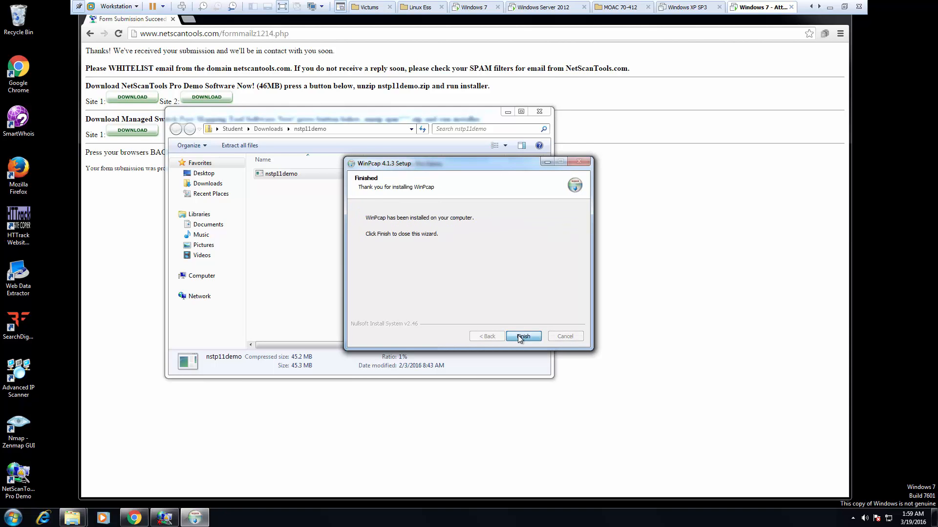
{"action": "left_click", "coordinate": [520, 338]}
{"action": "left_click", "coordinate": [519, 337]}
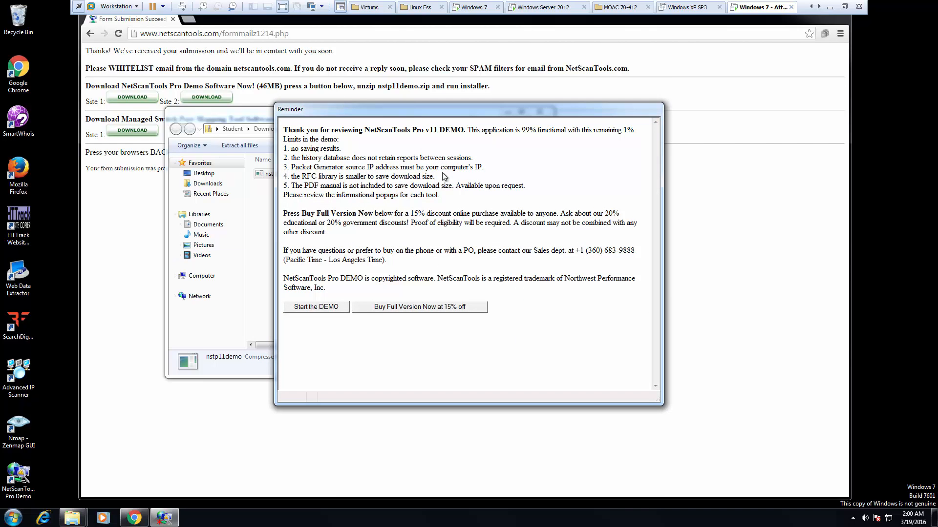
- Start the NetScanTools Pro 11.72 demo and list the Manual Tools (all) group
{"action": "left_click", "coordinate": [304, 309]}
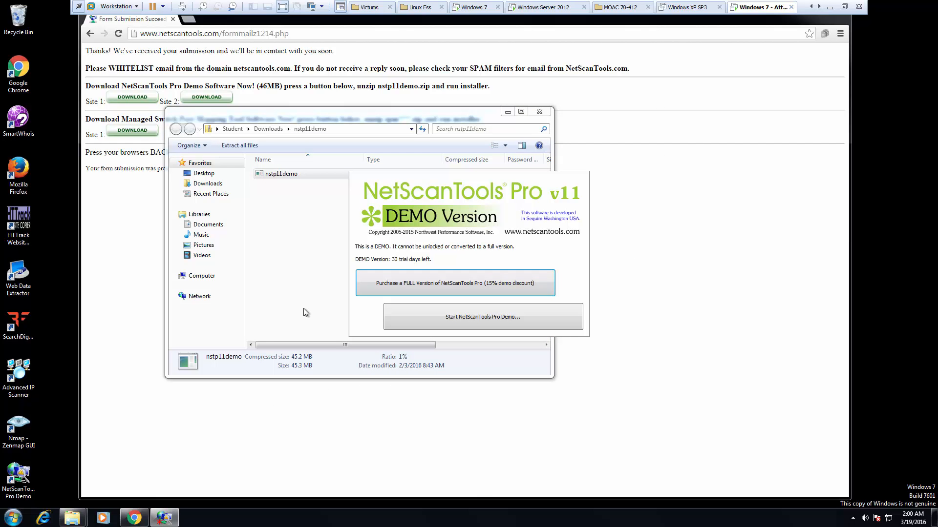
{"action": "left_click", "coordinate": [432, 320]}
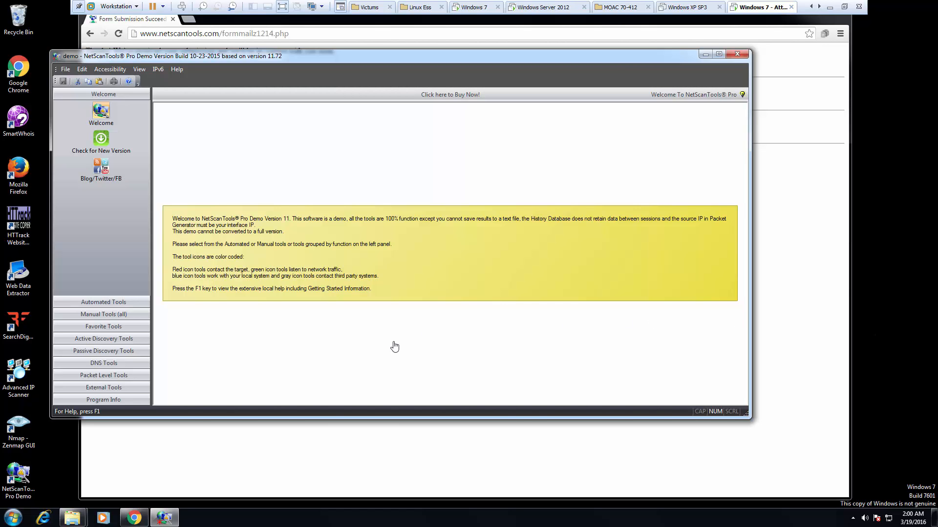
{"action": "left_click", "coordinate": [93, 315]}
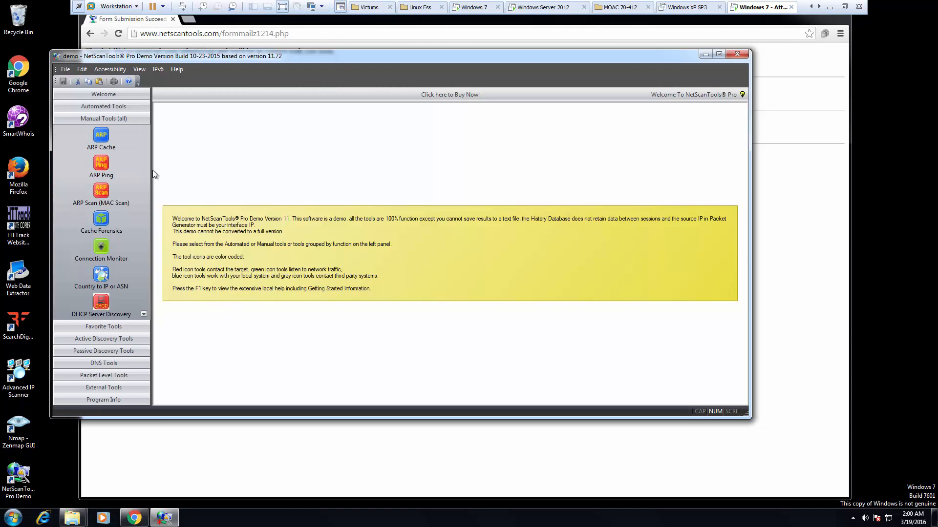
- Open the ARP Cache tool and read the computer's ARP cache into the table
{"action": "left_click", "coordinate": [101, 135]}
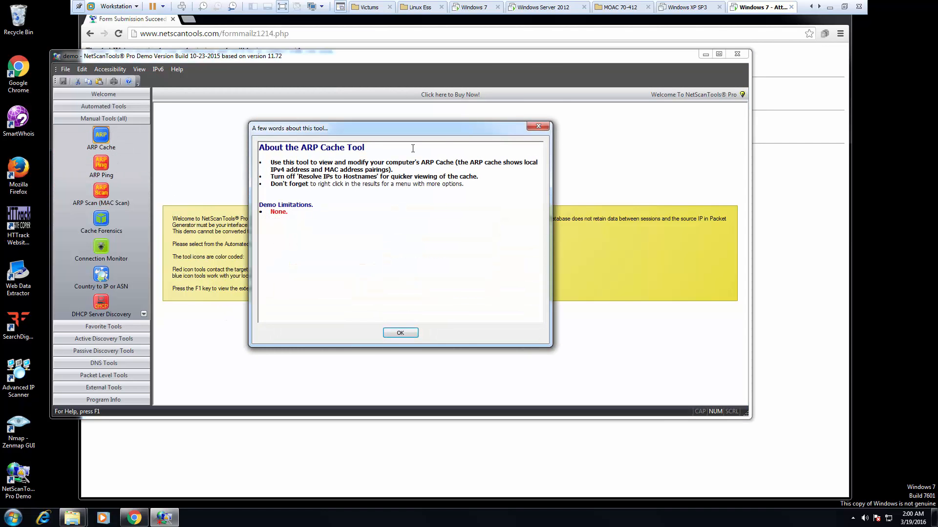
{"action": "left_click", "coordinate": [538, 127]}
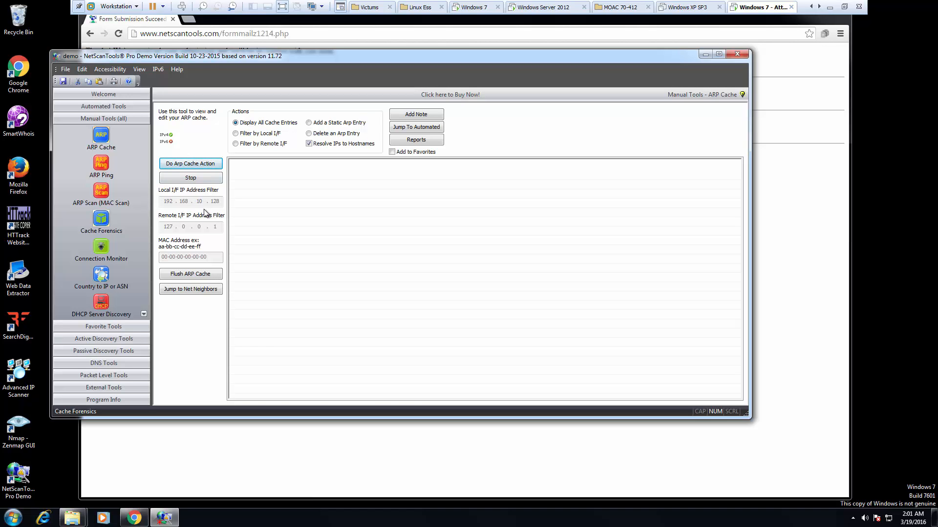
{"action": "left_click", "coordinate": [193, 165]}
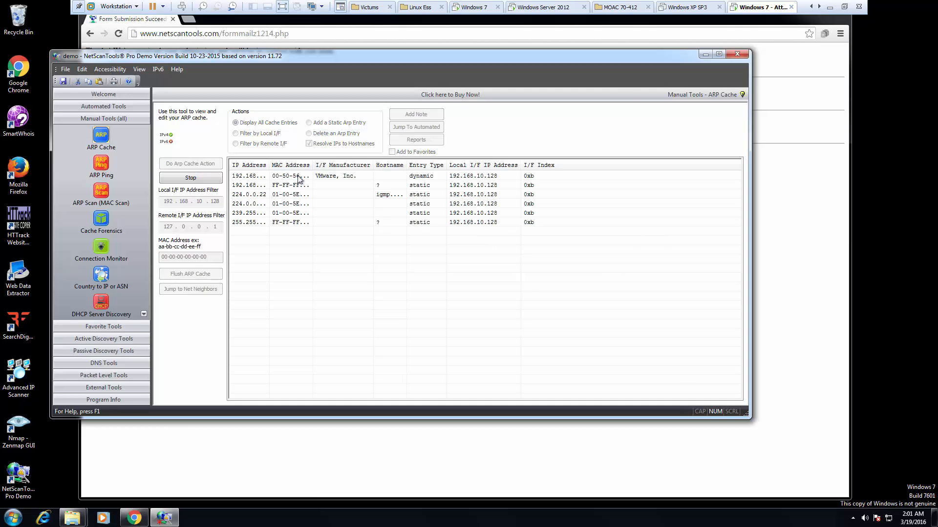
- Widen the IP Address column and review the six entries, 192.168.10.2 through 255.255.255.255
{"action": "double_click", "coordinate": [269, 164]}
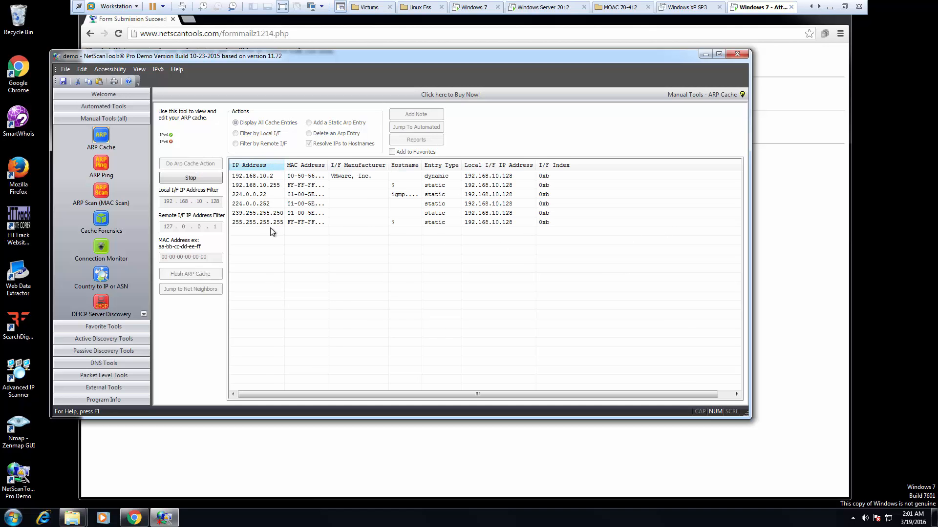
{"action": "left_click", "coordinate": [280, 179]}
{"action": "left_click", "coordinate": [277, 184]}
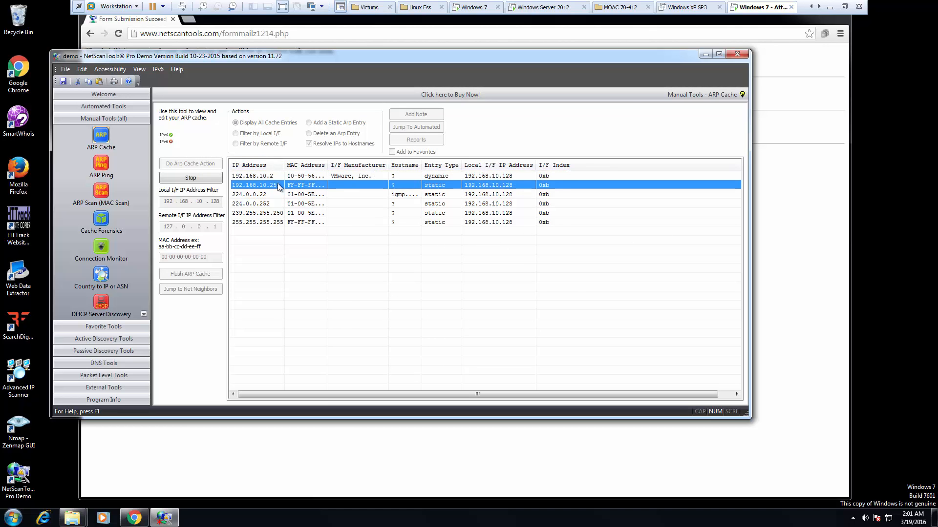
{"action": "left_click", "coordinate": [274, 193]}
{"action": "left_click", "coordinate": [272, 202]}
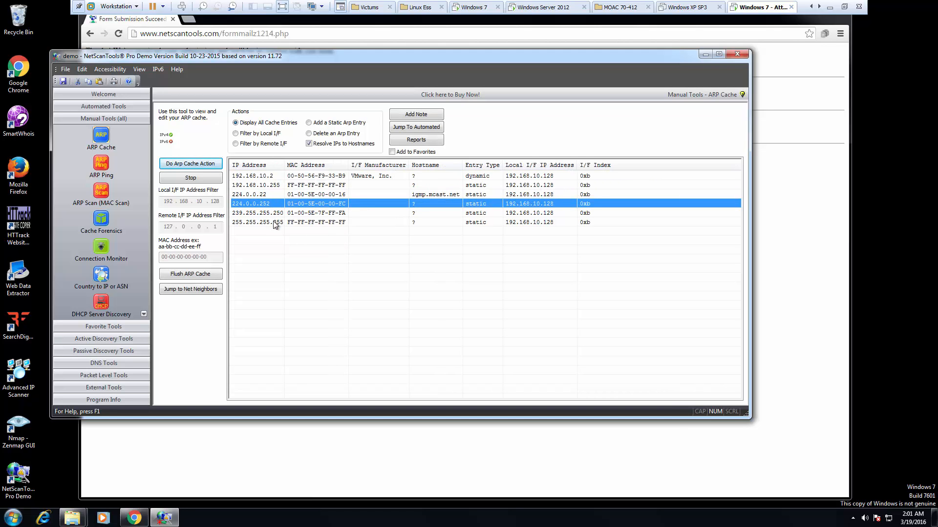
{"action": "left_click", "coordinate": [302, 215]}
{"action": "left_click", "coordinate": [303, 223]}
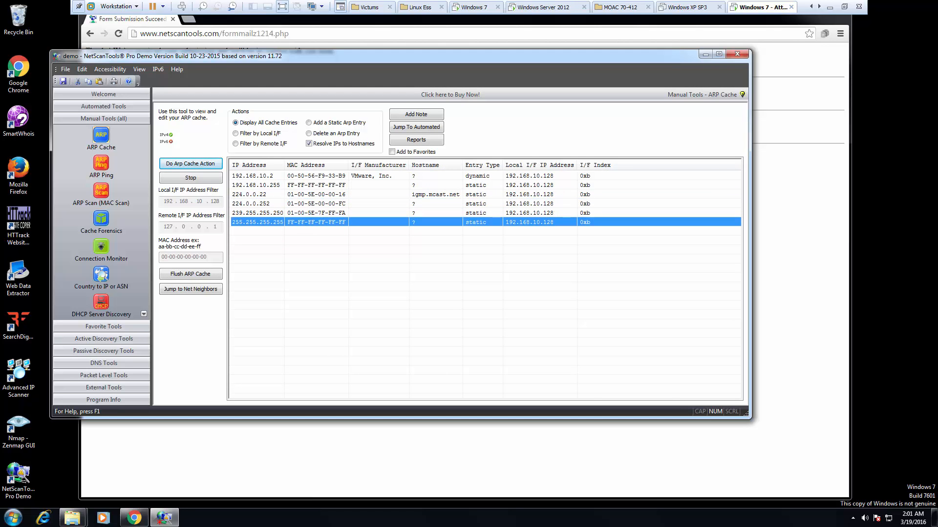
{"action": "left_click", "coordinate": [101, 166]}
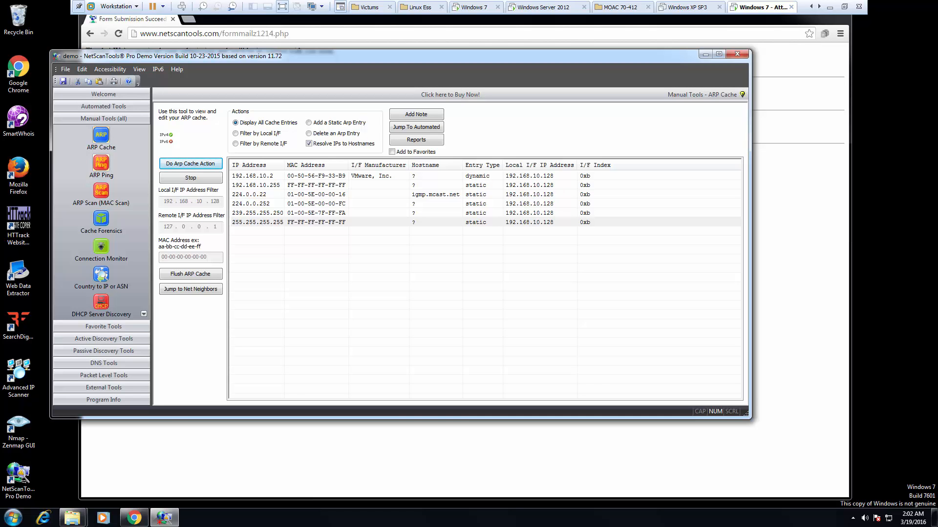
{"action": "left_click", "coordinate": [102, 192]}
{"action": "left_click", "coordinate": [406, 332]}
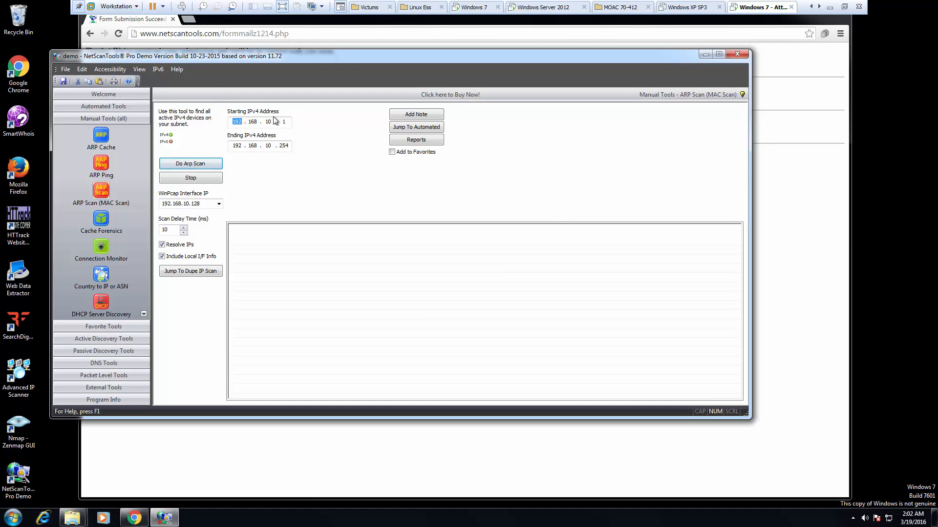
{"action": "left_click", "coordinate": [198, 164]}
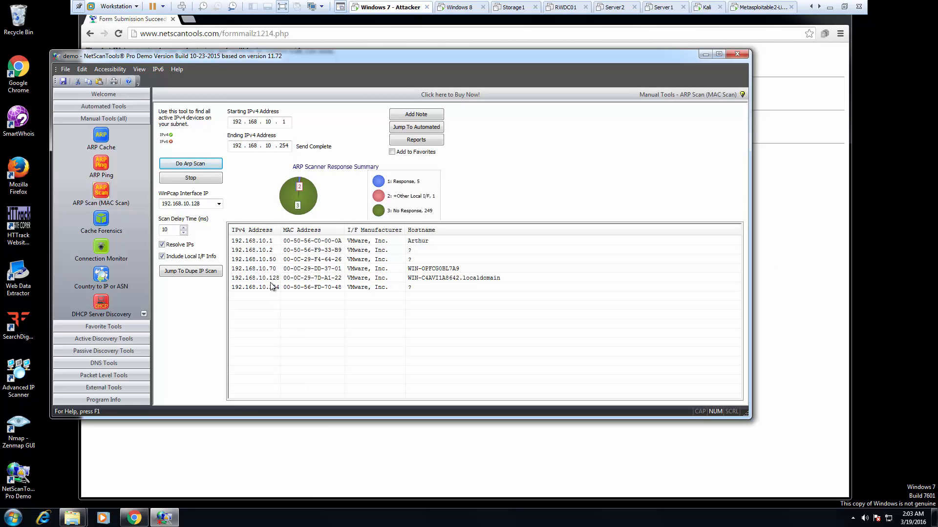
{"action": "left_click", "coordinate": [449, 277]}
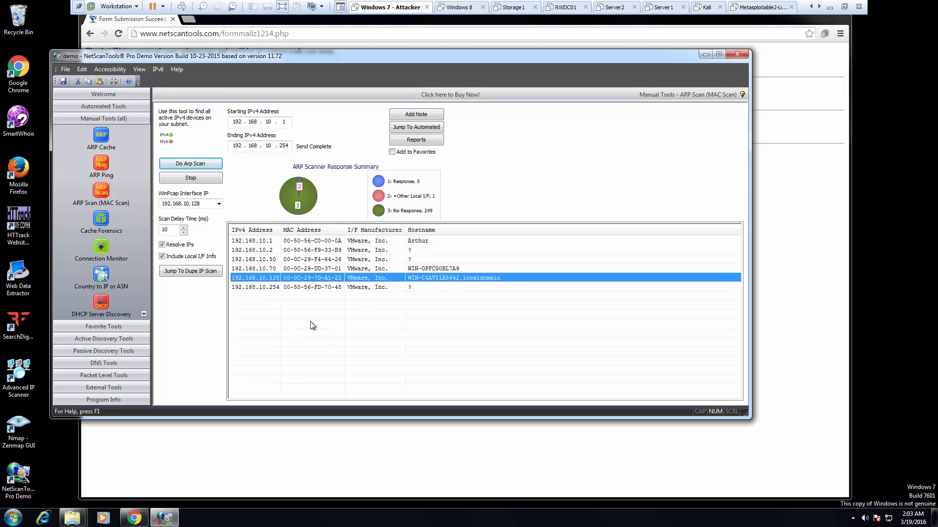
{"action": "left_click", "coordinate": [272, 270]}
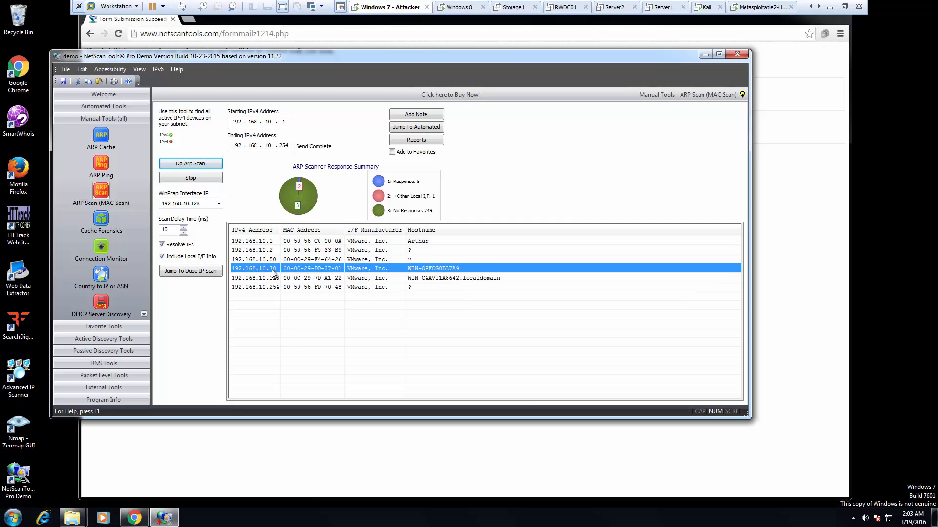
{"action": "left_click", "coordinate": [269, 279]}
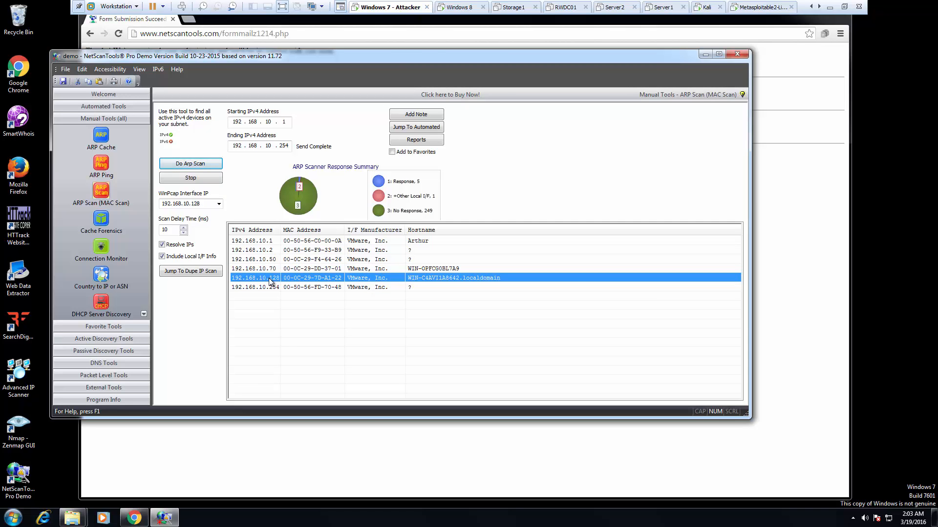
{"action": "left_click", "coordinate": [268, 261]}
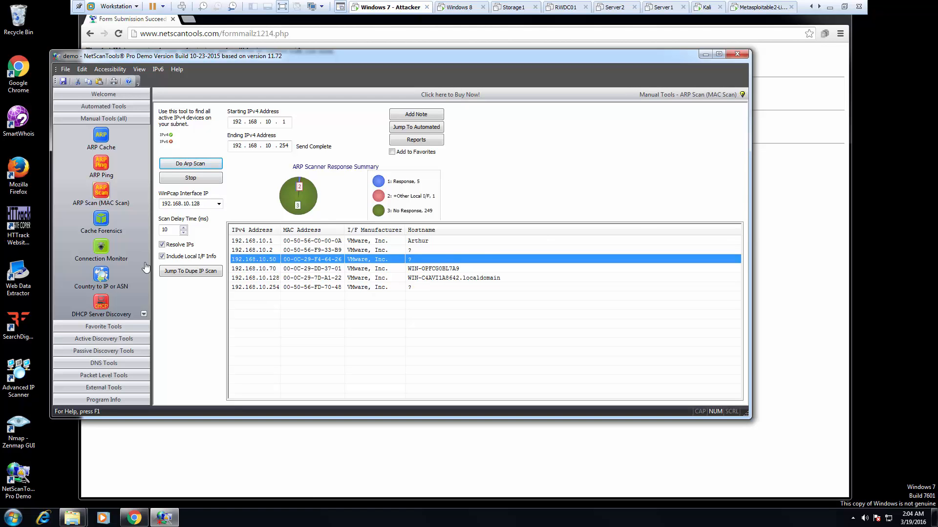
- Discover DHCP server 192.168.10.254 offering 192.168.10.128, then open Country to IP or ASN
{"action": "left_click", "coordinate": [100, 303]}
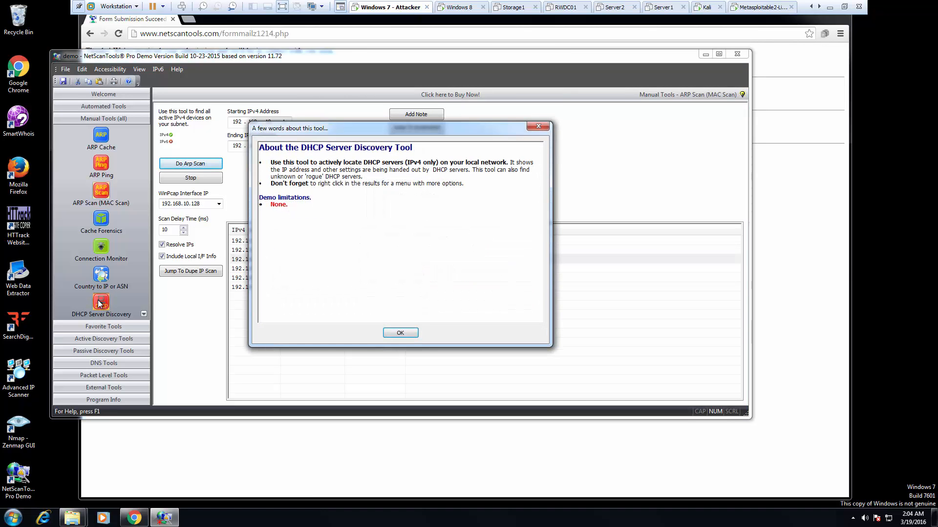
{"action": "left_click", "coordinate": [400, 333]}
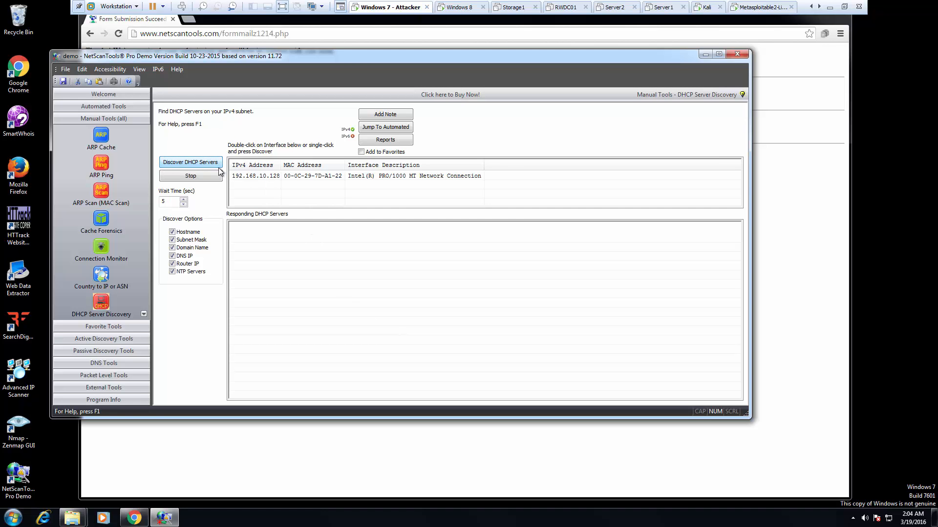
{"action": "left_click", "coordinate": [189, 162]}
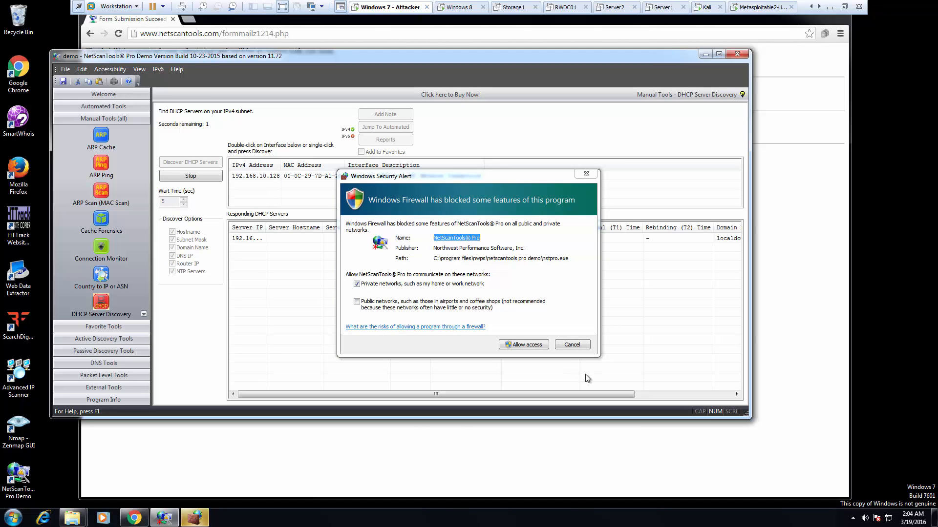
{"action": "left_click", "coordinate": [531, 345]}
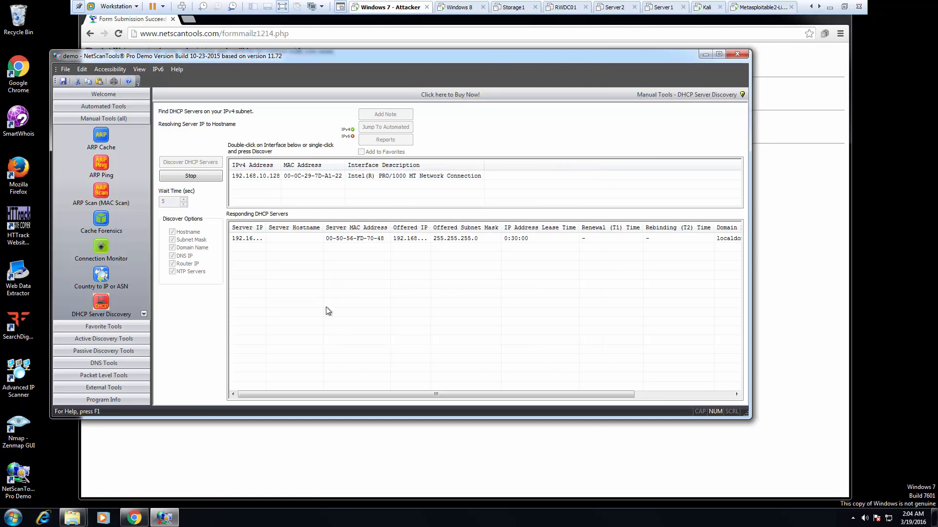
{"action": "double_click", "coordinate": [265, 228]}
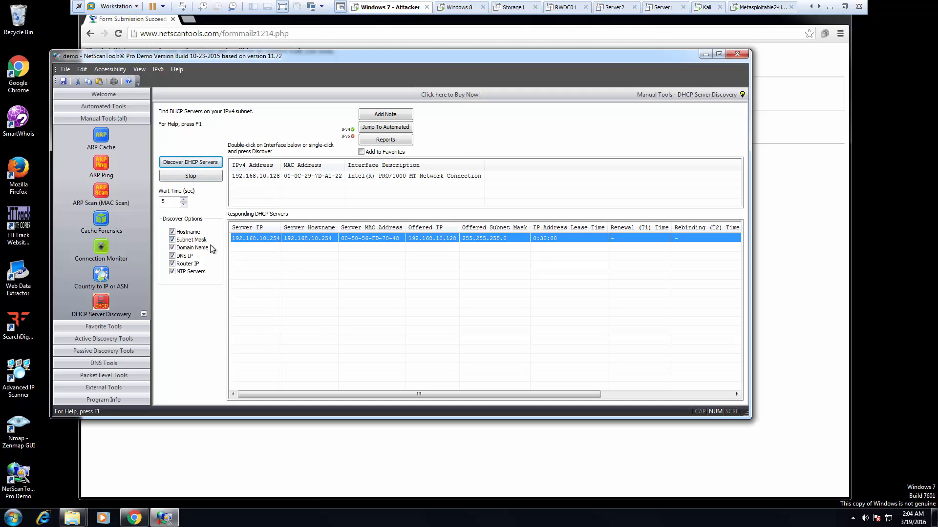
{"action": "left_click", "coordinate": [103, 306]}
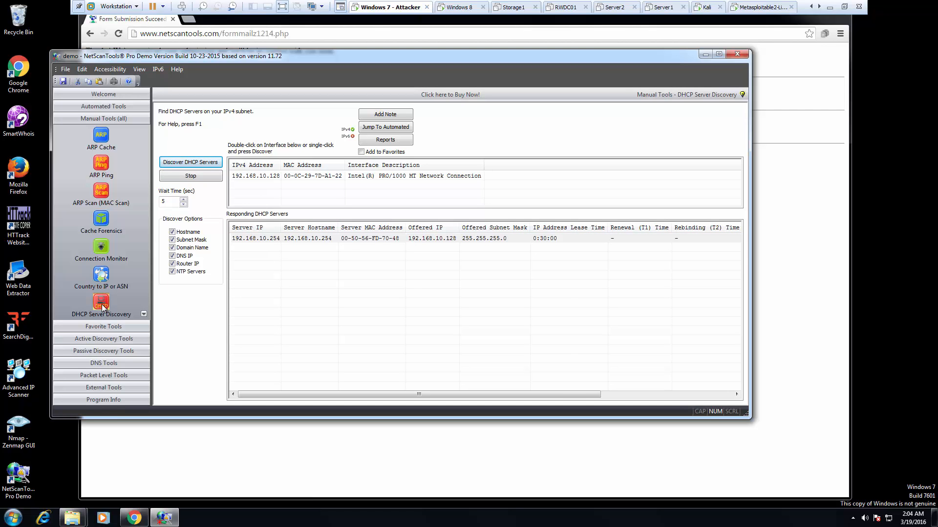
{"action": "left_click", "coordinate": [96, 267]}
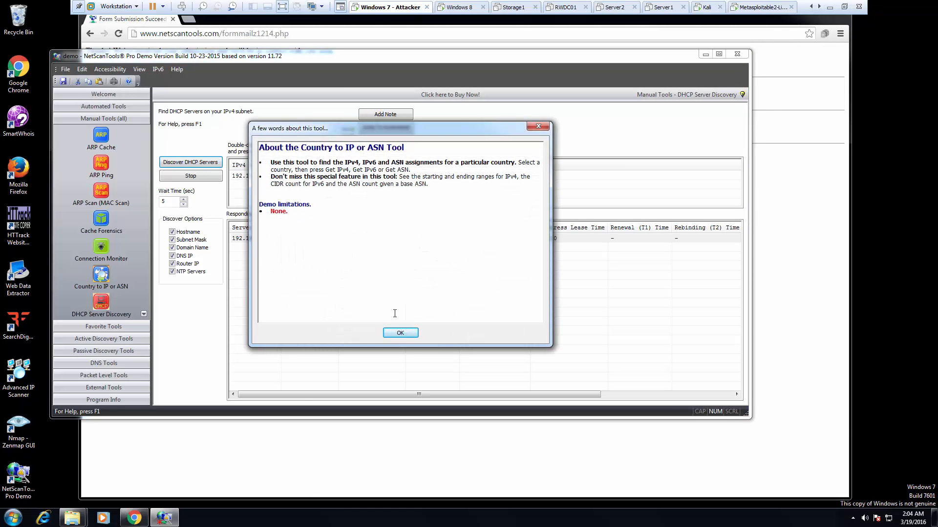
- Look up the IPv4 ranges for the default country, Andorra
{"action": "left_click", "coordinate": [399, 332]}
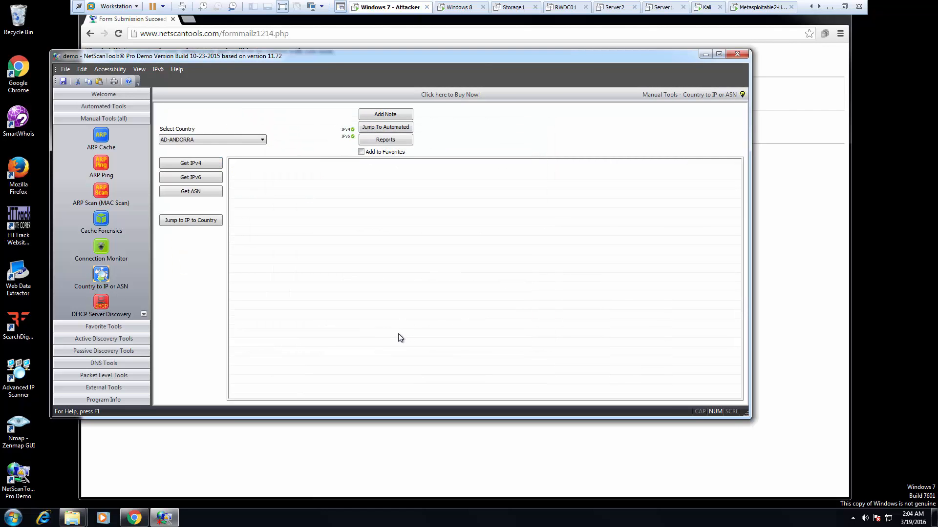
{"action": "left_click", "coordinate": [197, 167]}
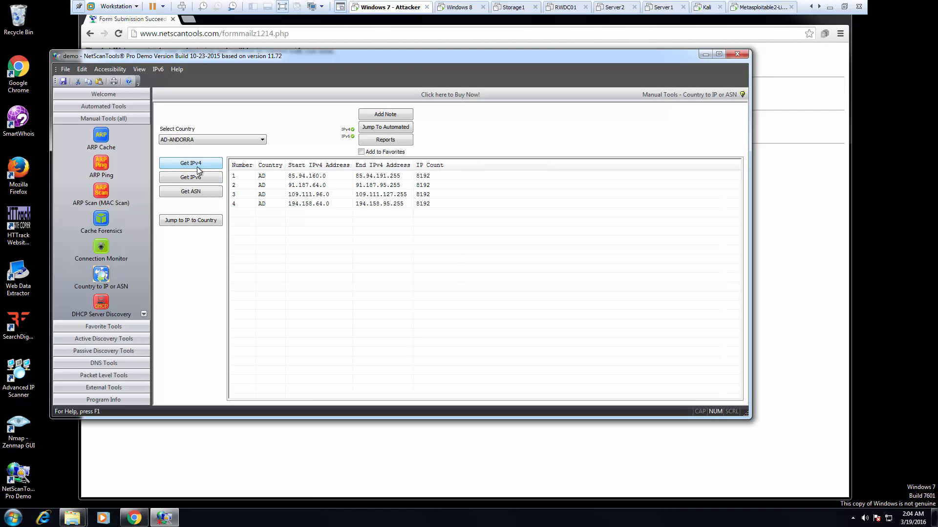
{"action": "left_click", "coordinate": [296, 177]}
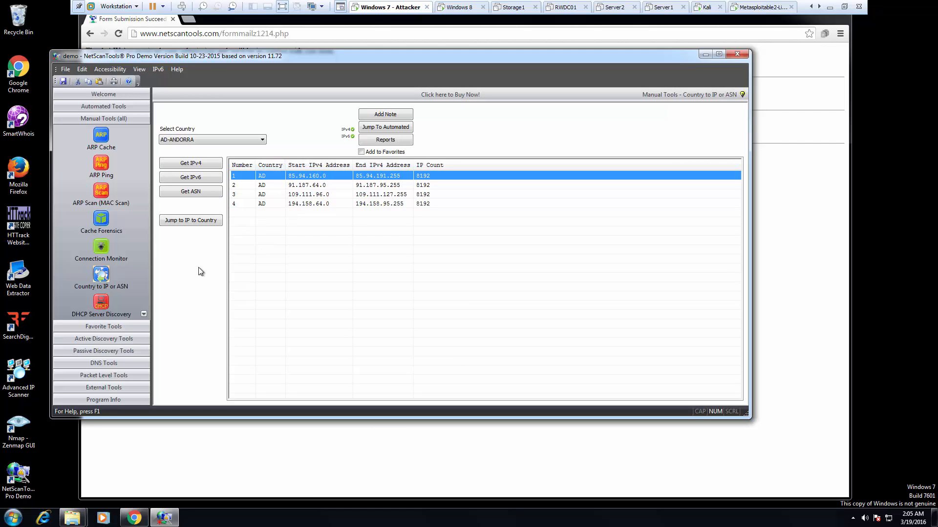
- Switch the country to US-UNITED STATES and get its IPv4 ranges without saving to the database
{"action": "left_click", "coordinate": [201, 139]}
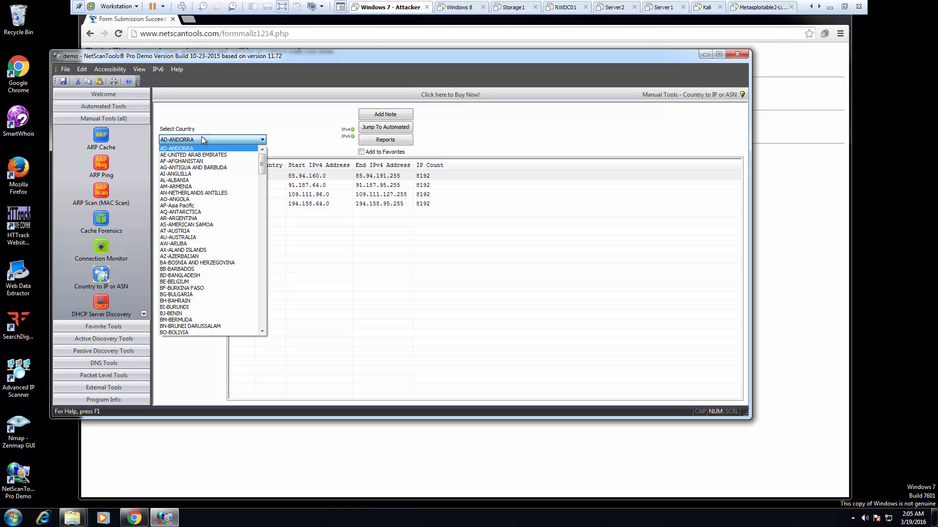
{"action": "key", "text": "u"}
{"action": "key", "text": "u"}
{"action": "key", "text": "u"}
{"action": "key", "text": "u"}
{"action": "key", "text": "u"}
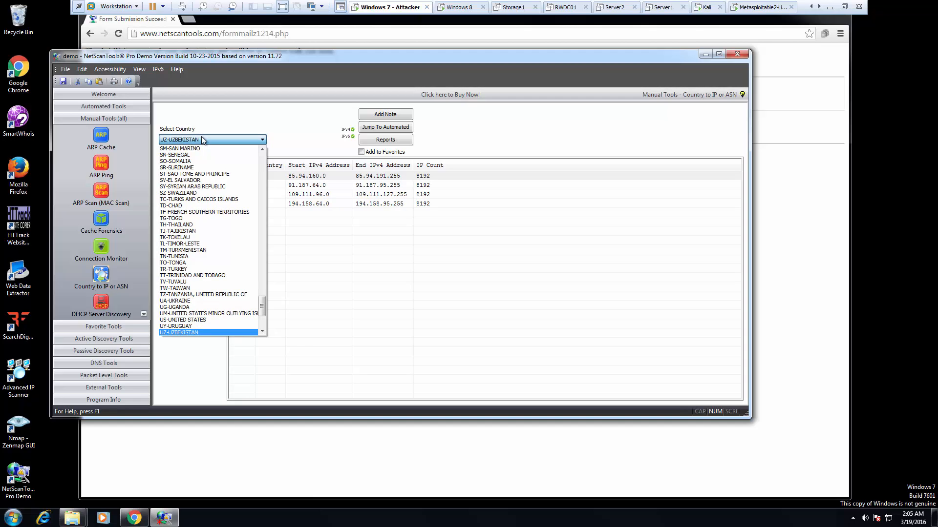
{"action": "left_click", "coordinate": [222, 324]}
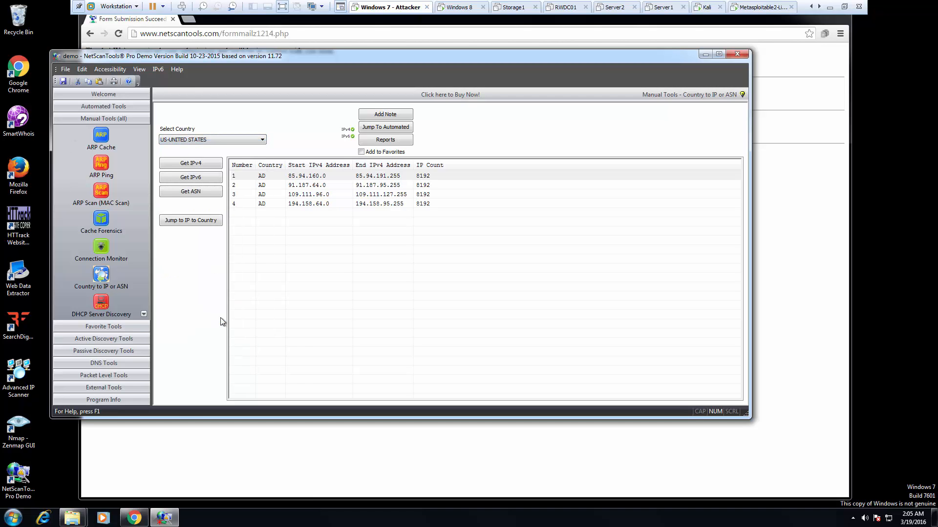
{"action": "left_click", "coordinate": [194, 164]}
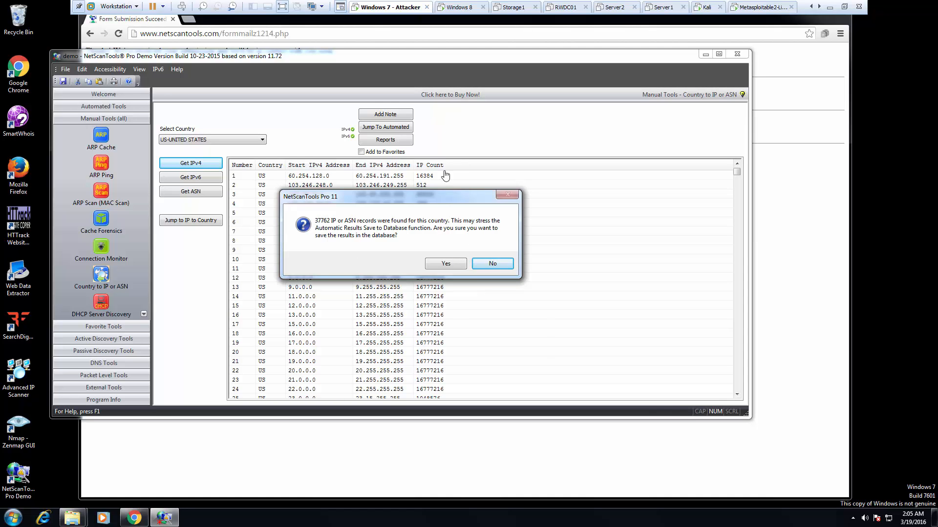
{"action": "left_click", "coordinate": [493, 260]}
- Browse the 37,762 United States IPv4 range results
{"action": "left_click", "coordinate": [274, 268]}
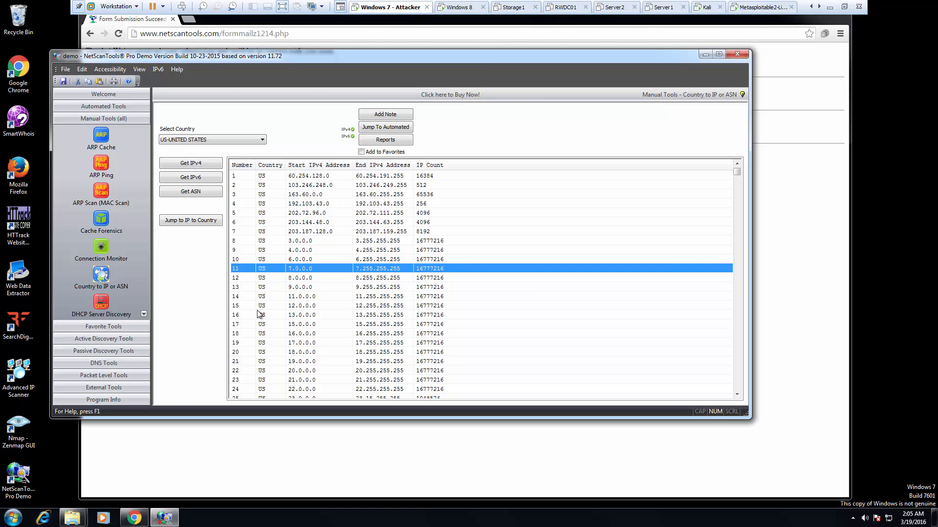
{"action": "left_click", "coordinate": [308, 196]}
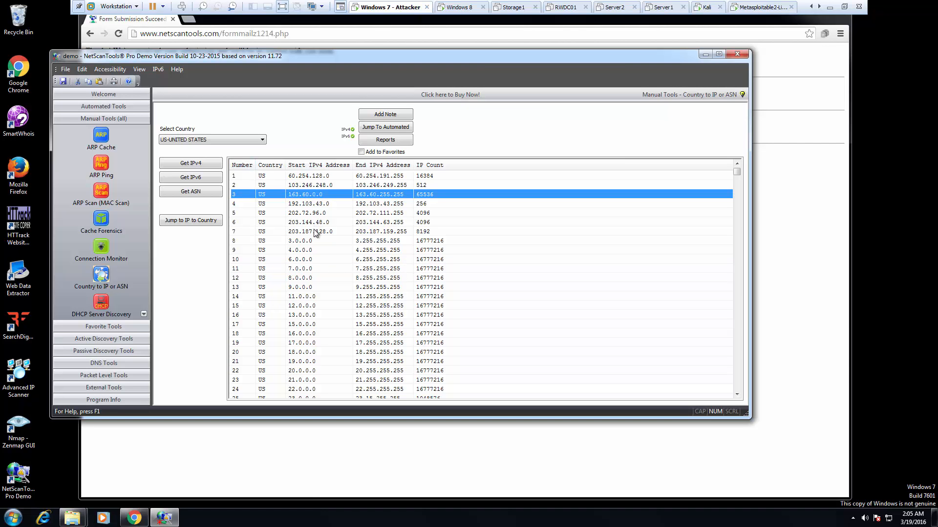
{"action": "scroll", "coordinate": [313, 229], "scroll_direction": "down", "scroll_amount": 14}
{"action": "scroll", "coordinate": [315, 233], "scroll_direction": "up", "scroll_amount": 14}
{"action": "left_click", "coordinate": [420, 242]}
{"action": "scroll", "coordinate": [420, 242], "scroll_direction": "down", "scroll_amount": 7}
{"action": "scroll", "coordinate": [420, 242], "scroll_direction": "down", "scroll_amount": 19}
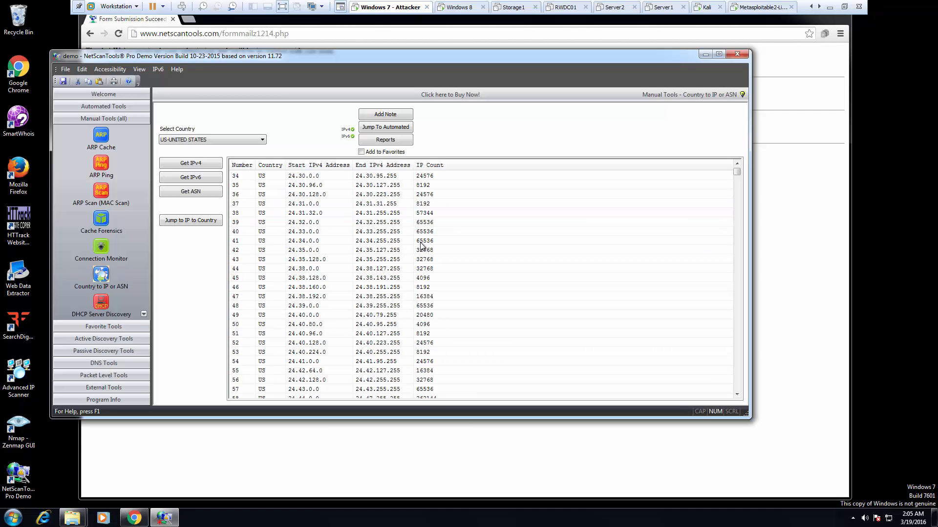
{"action": "scroll", "coordinate": [423, 245], "scroll_direction": "down", "scroll_amount": 16}
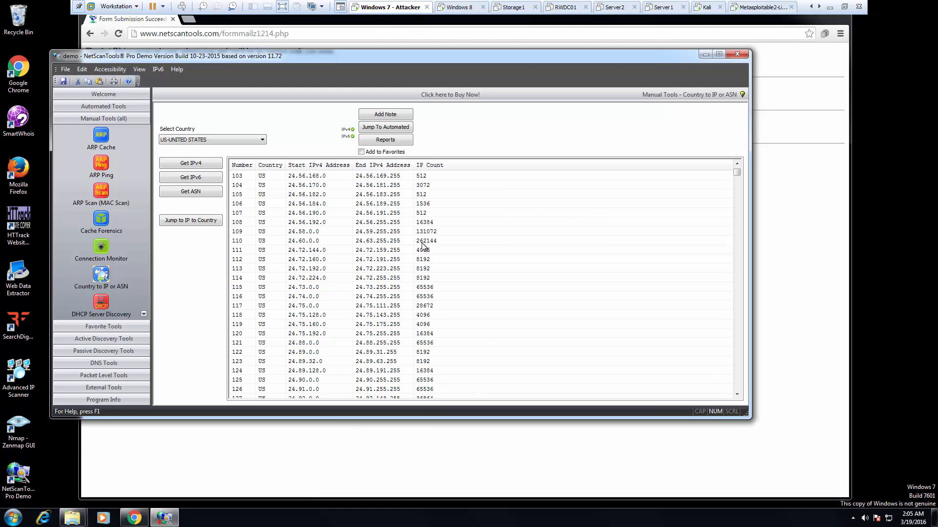
{"action": "left_click_drag", "start_coordinate": [733, 170], "coordinate": [758, 407]}
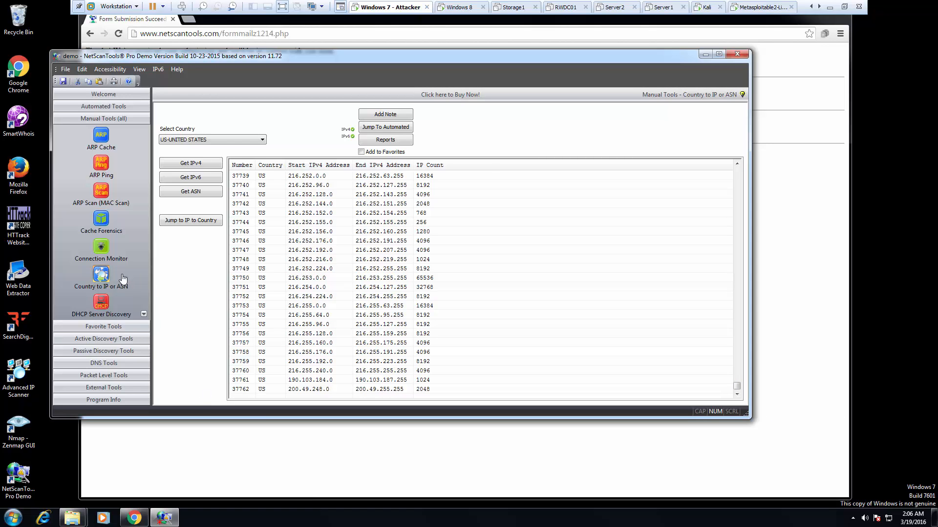
- Open Connection Monitor, launch its external Incoming Connection Monitor, and close it again
{"action": "left_click", "coordinate": [104, 246]}
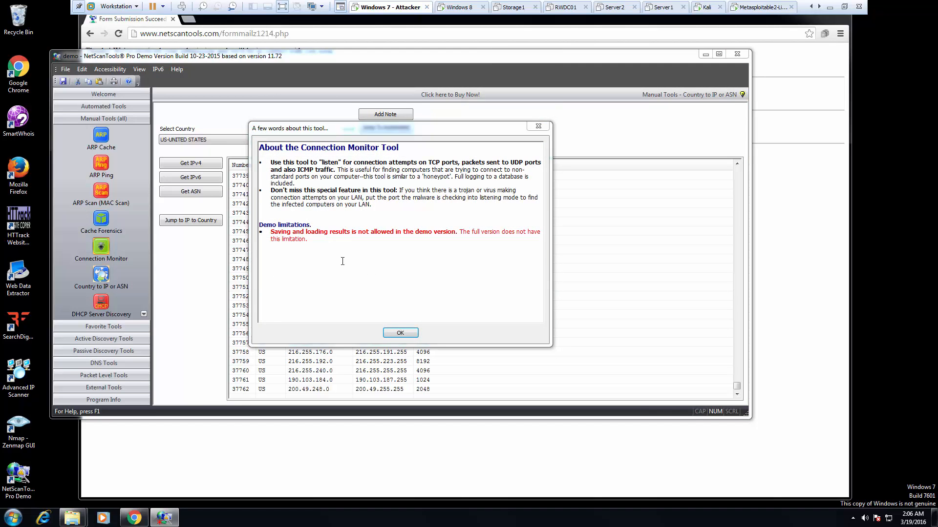
{"action": "left_click_drag", "start_coordinate": [275, 232], "coordinate": [401, 232]}
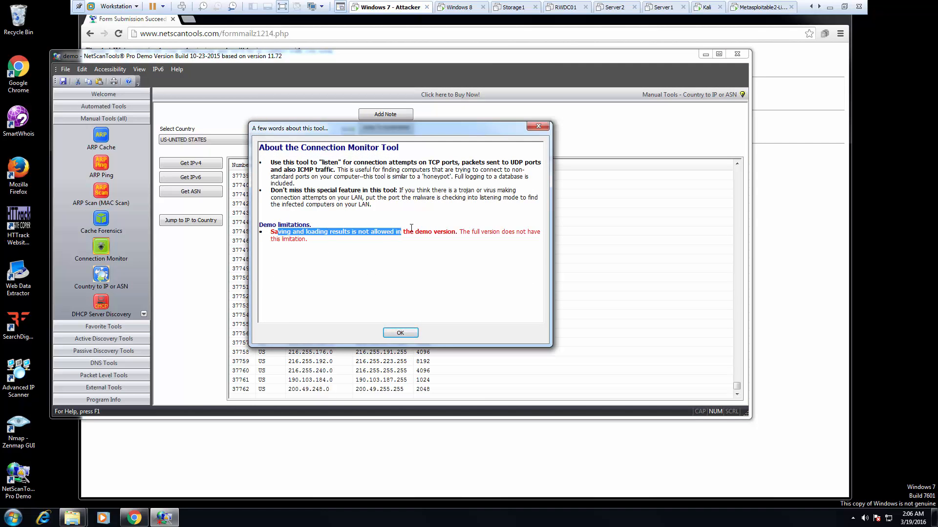
{"action": "left_click", "coordinate": [384, 228]}
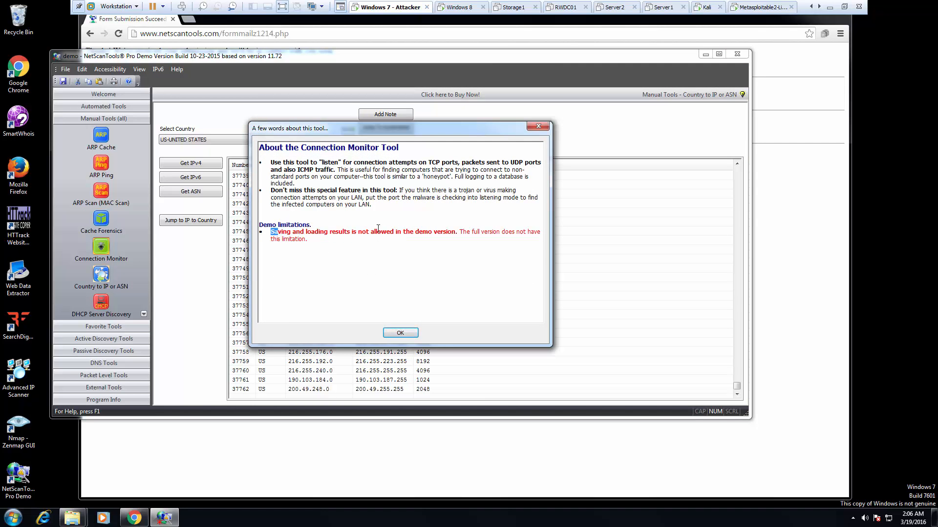
{"action": "left_click", "coordinate": [400, 333]}
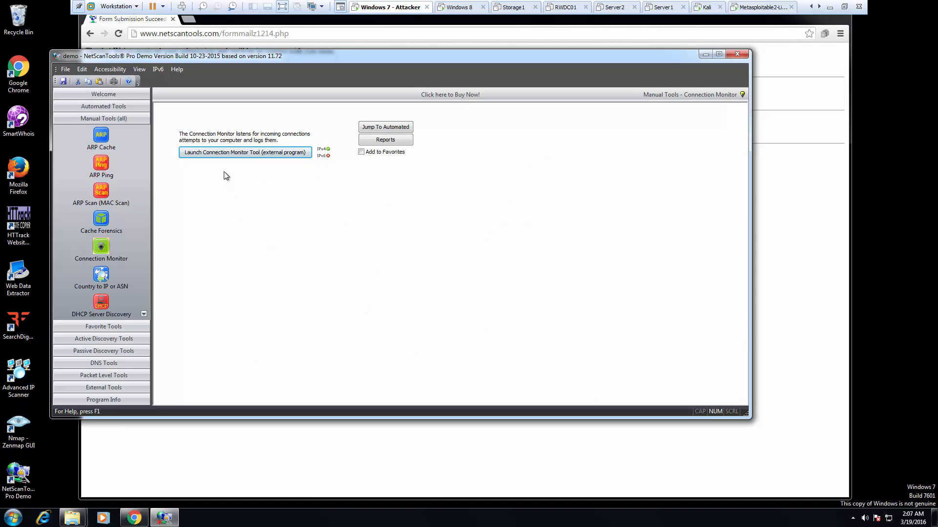
{"action": "left_click", "coordinate": [247, 154]}
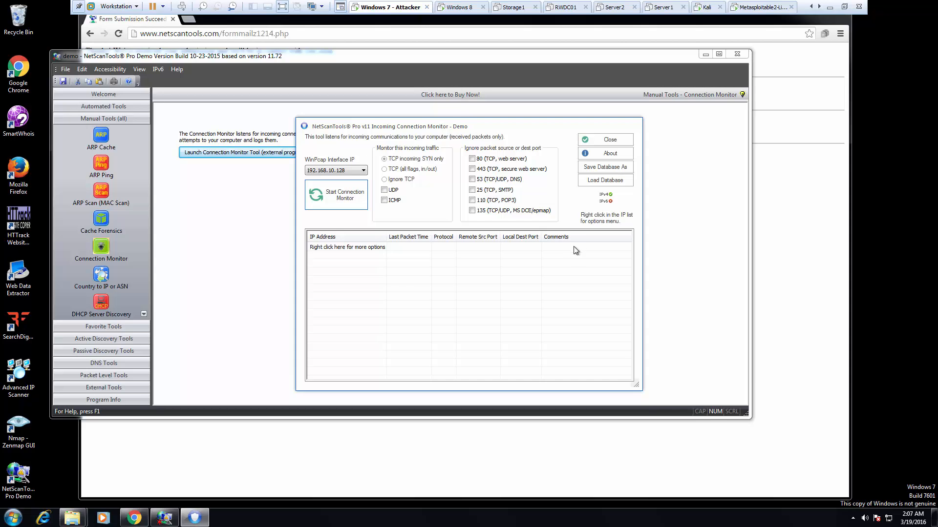
{"action": "left_click", "coordinate": [610, 142]}
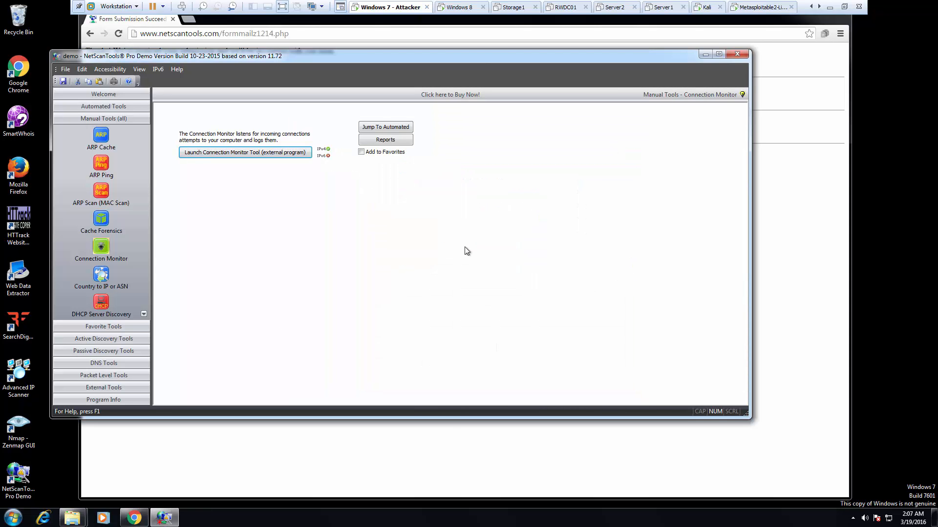
- Open Network Shares - SMB from Active Discovery Tools and dismiss its About dialog
{"action": "left_click", "coordinate": [117, 338]}
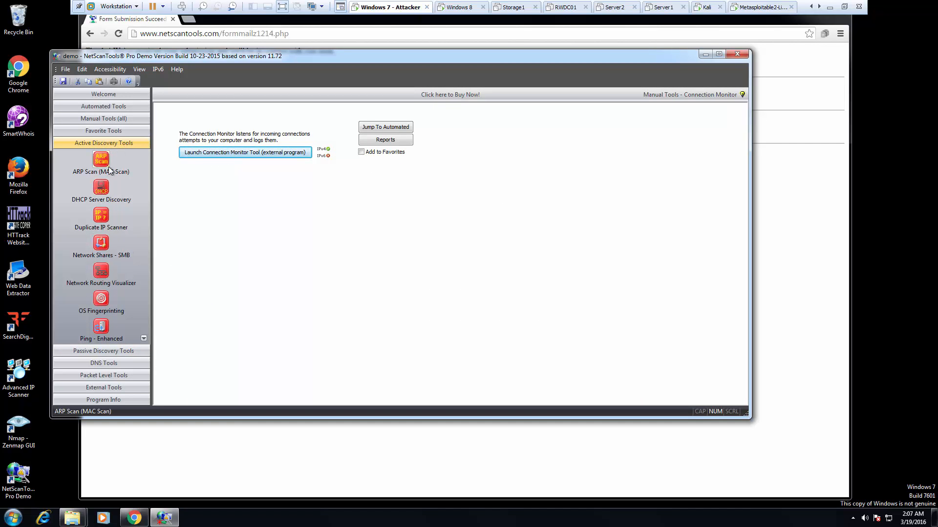
{"action": "left_click", "coordinate": [100, 242]}
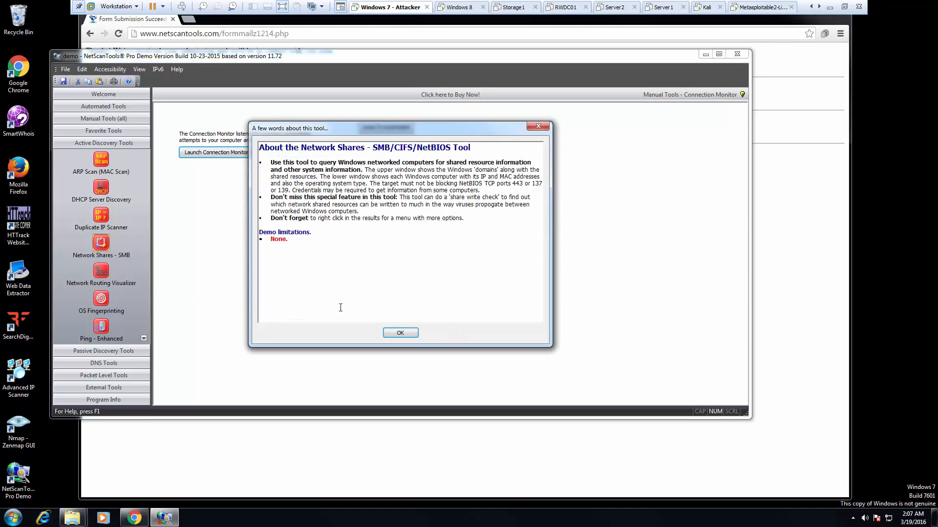
{"action": "left_click", "coordinate": [391, 332]}
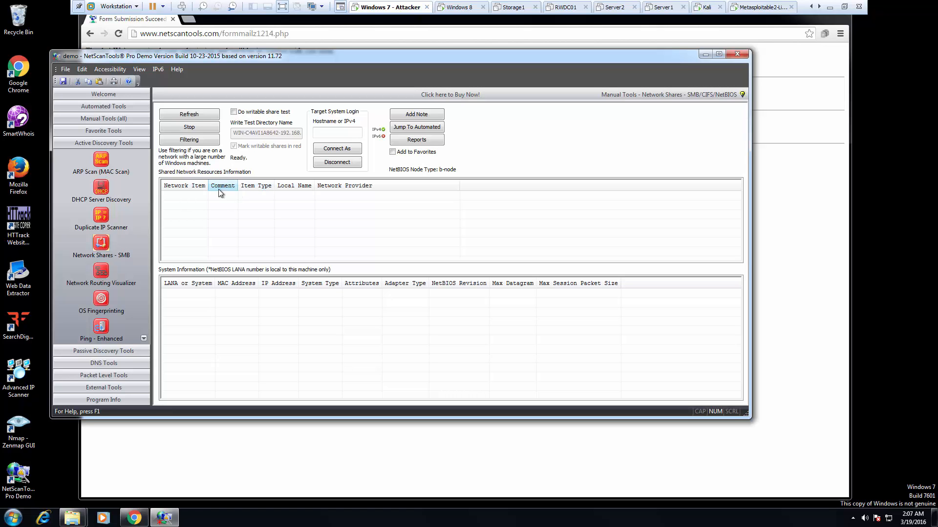
- Run OS Fingerprinting on target 192.168.10.50, accepting the usage notice
{"action": "left_click", "coordinate": [101, 298]}
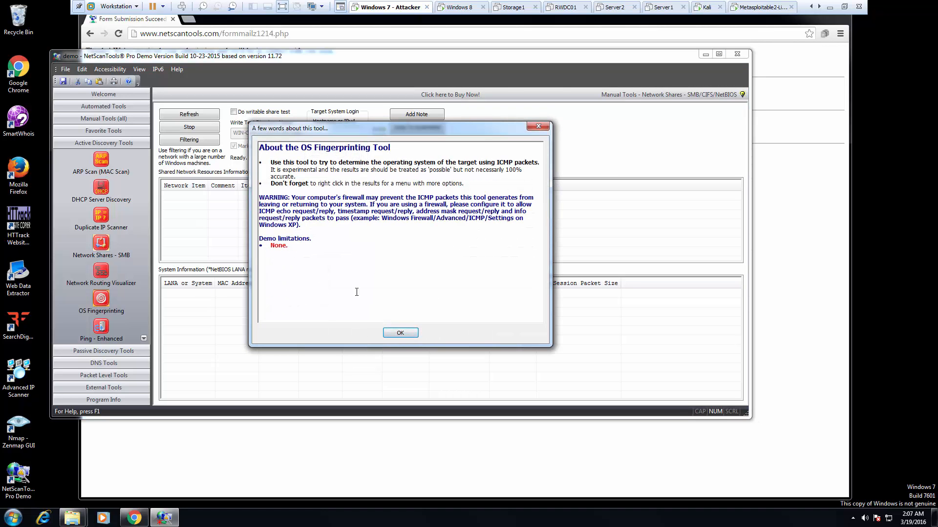
{"action": "left_click", "coordinate": [399, 332]}
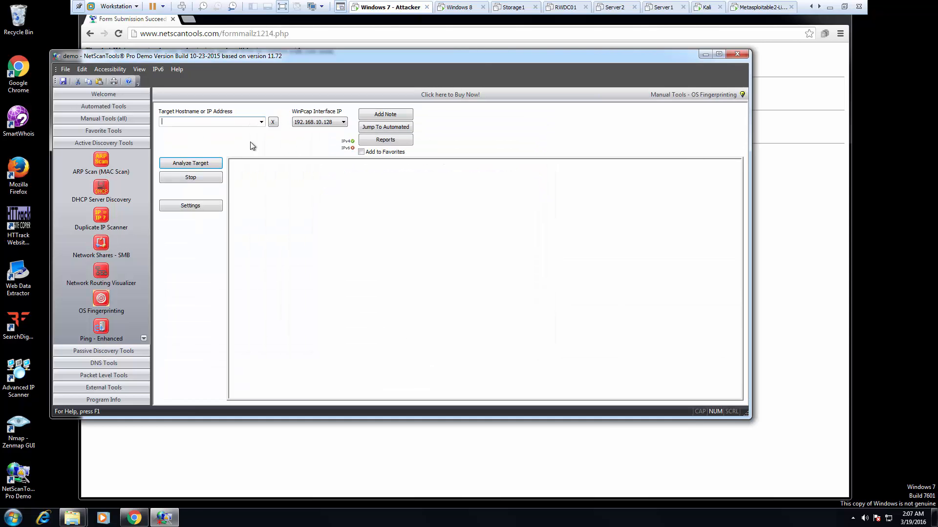
{"action": "left_click", "coordinate": [264, 123]}
{"action": "left_click", "coordinate": [264, 122]}
{"action": "type", "text": "192.168.10.50"}
{"action": "left_click", "coordinate": [193, 163]}
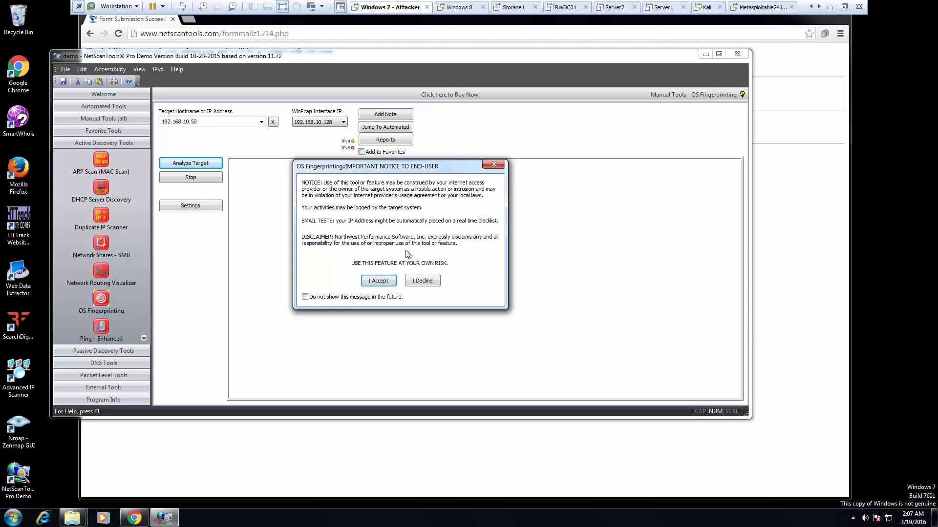
{"action": "left_click", "coordinate": [389, 282]}
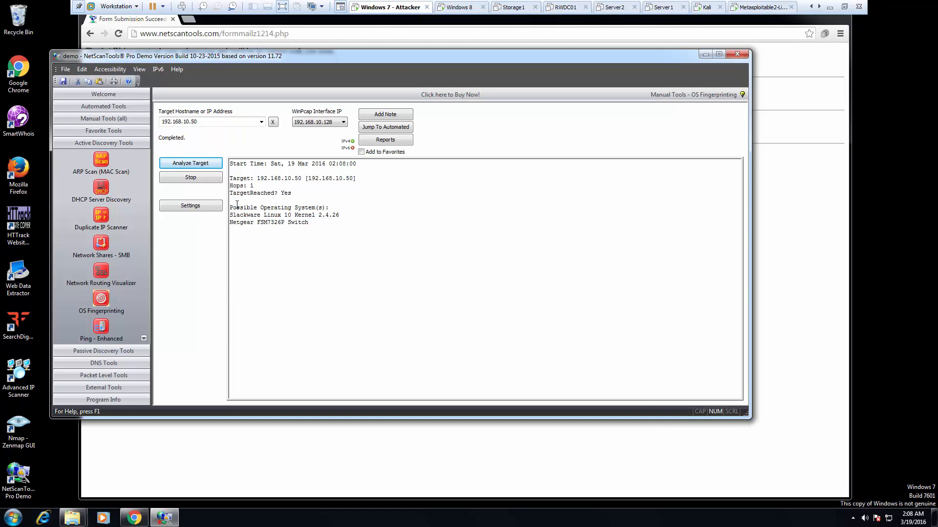
- Highlight the Slackware Linux 10 Kernel 2.4.26 and Netgear FSM7326P Switch results
{"action": "left_click_drag", "start_coordinate": [234, 215], "coordinate": [334, 227]}
{"action": "left_click", "coordinate": [321, 246]}
{"action": "left_click", "coordinate": [236, 224]}
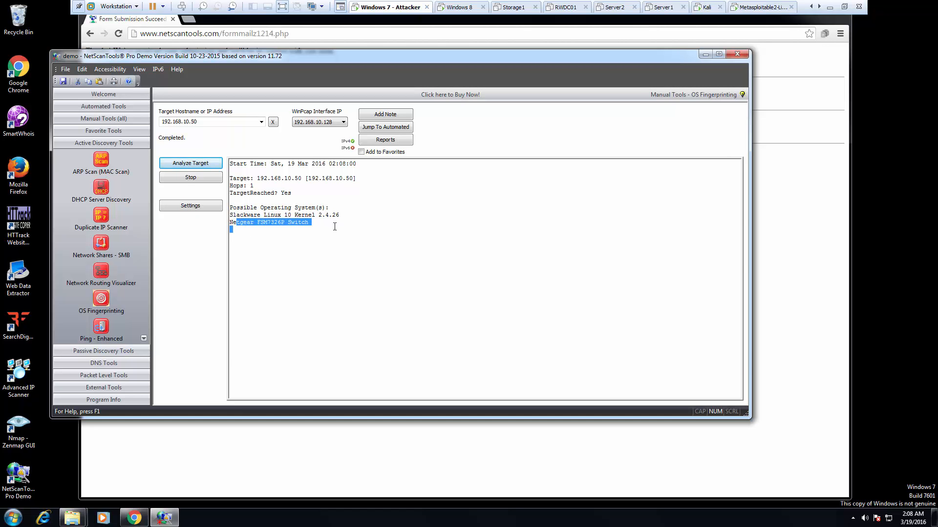
{"action": "left_click", "coordinate": [316, 230]}
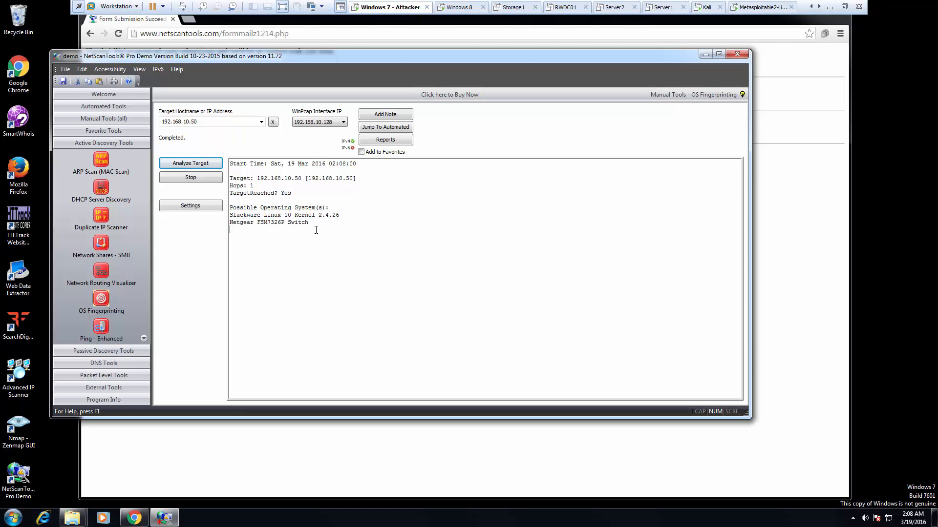
- Fingerprint 192.168.10.70, identified as Windows 7 32/64-bit, then open Network Routing Visualizer
{"action": "left_click", "coordinate": [210, 125]}
{"action": "left_click", "coordinate": [221, 120]}
{"action": "key", "text": "BackSpace"}
{"action": "key", "text": "BackSpace"}
{"action": "left_click", "coordinate": [190, 163]}
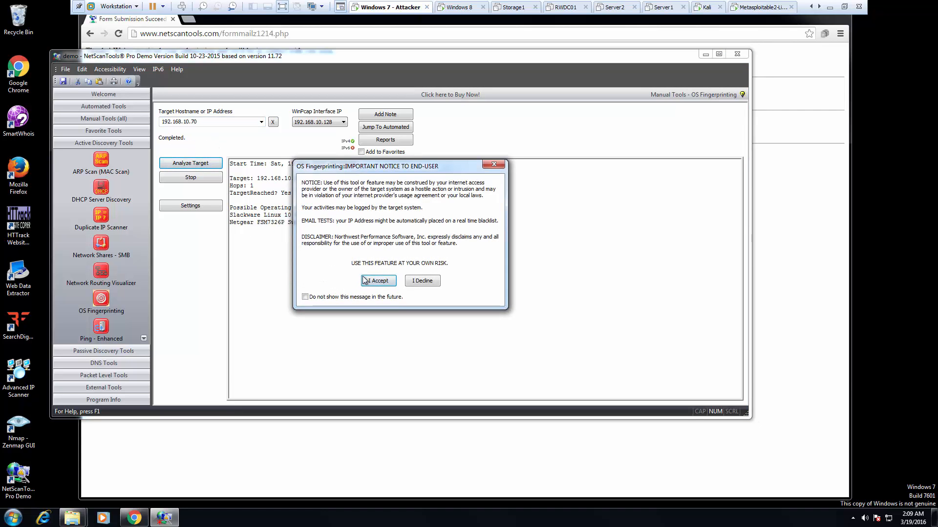
{"action": "left_click", "coordinate": [377, 280]}
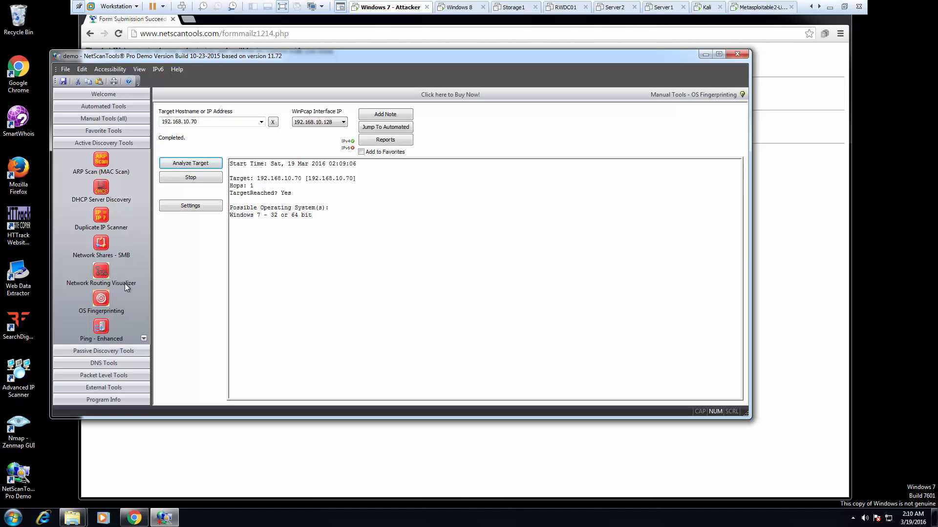
{"action": "left_click", "coordinate": [100, 268]}
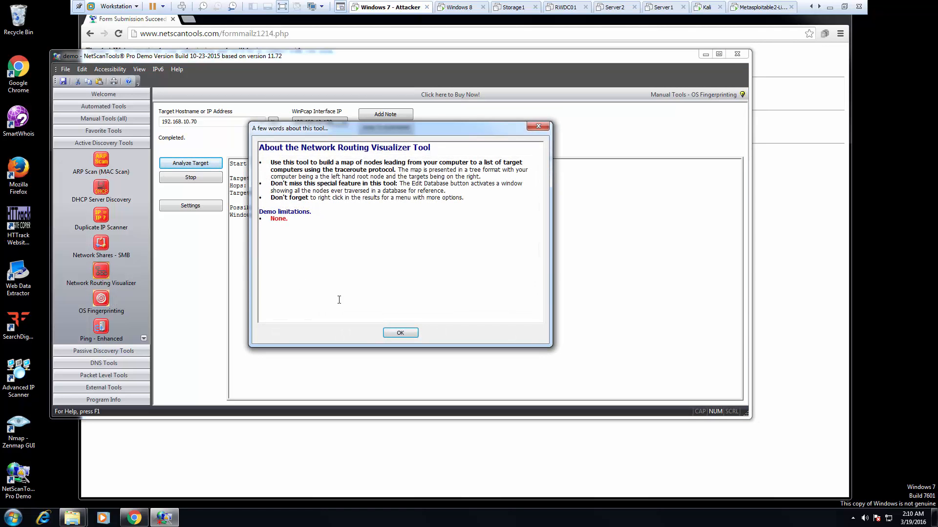
- Build the route map to netscantools.com (67.227.164.194) and scroll through the hop tree
{"action": "left_click", "coordinate": [400, 333]}
{"action": "left_click", "coordinate": [202, 181]}
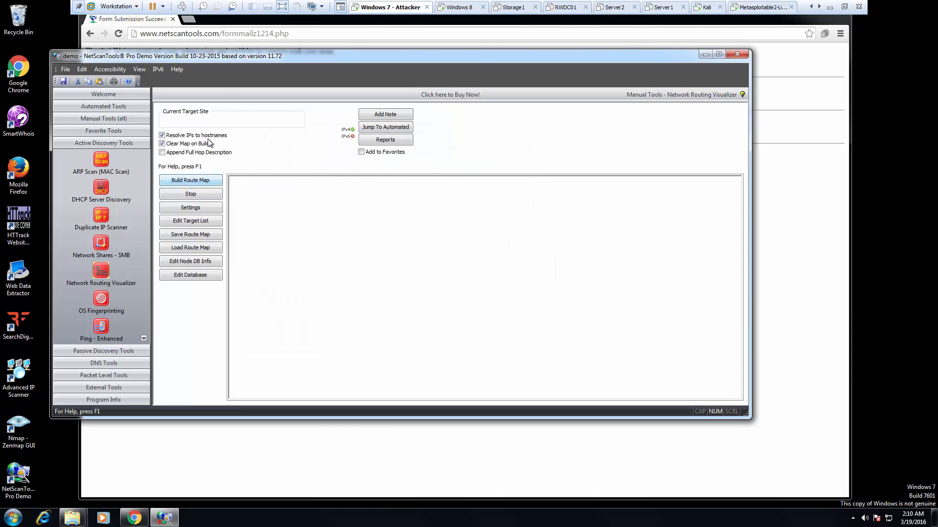
{"action": "left_click", "coordinate": [204, 182]}
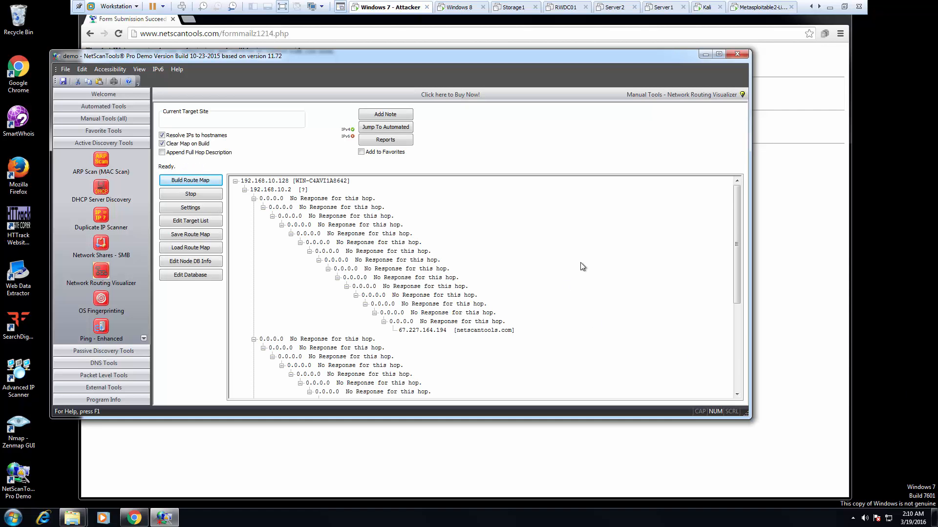
{"action": "left_click_drag", "start_coordinate": [737, 211], "coordinate": [748, 172]}
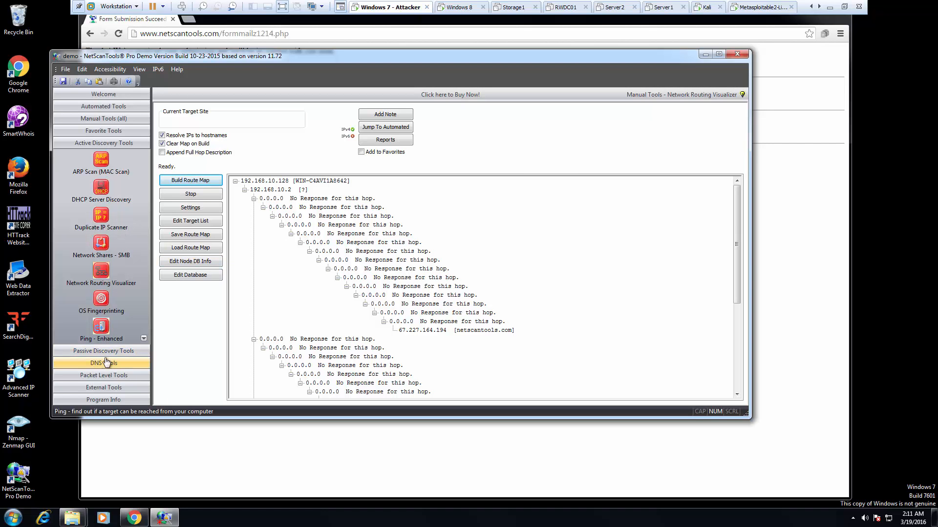
- Ping 192.168.10.50 with Ping - Enhanced (5 replies, 0% loss), then return to ARP Scan results
{"action": "left_click", "coordinate": [108, 329]}
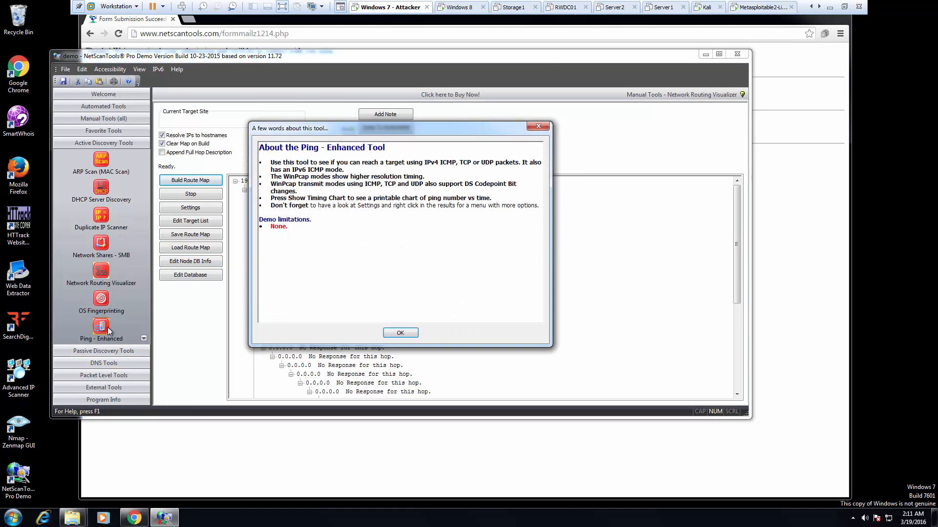
{"action": "left_click", "coordinate": [400, 333]}
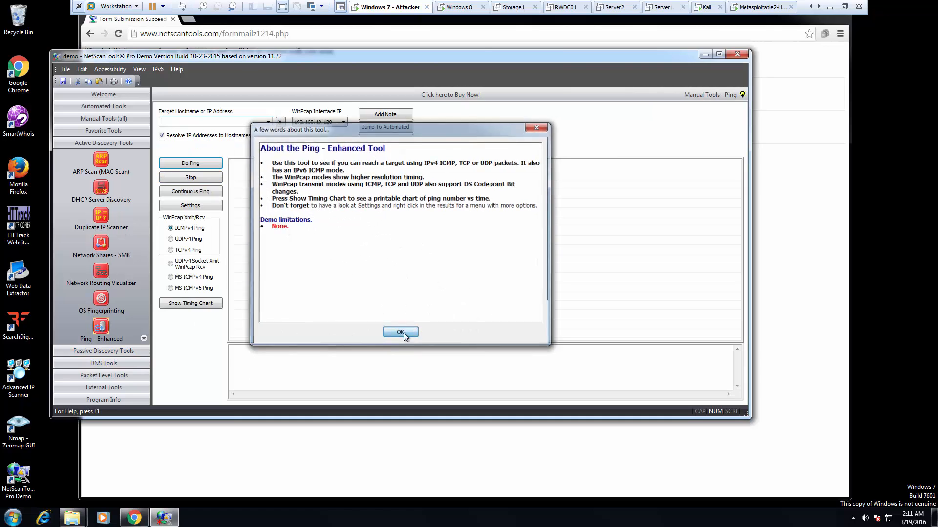
{"action": "left_click", "coordinate": [201, 123]}
{"action": "type", "text": "192.168.1"}
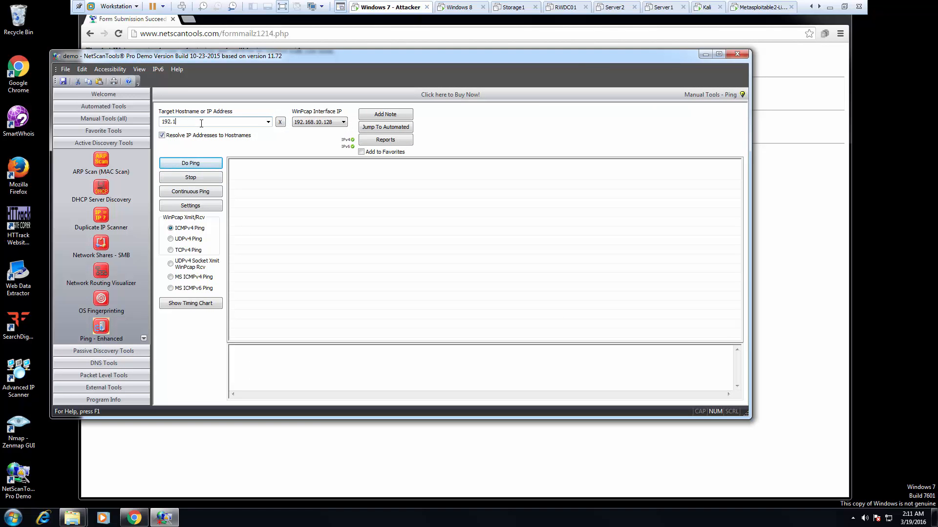
{"action": "type", "text": "0.50"}
{"action": "left_click", "coordinate": [187, 164]}
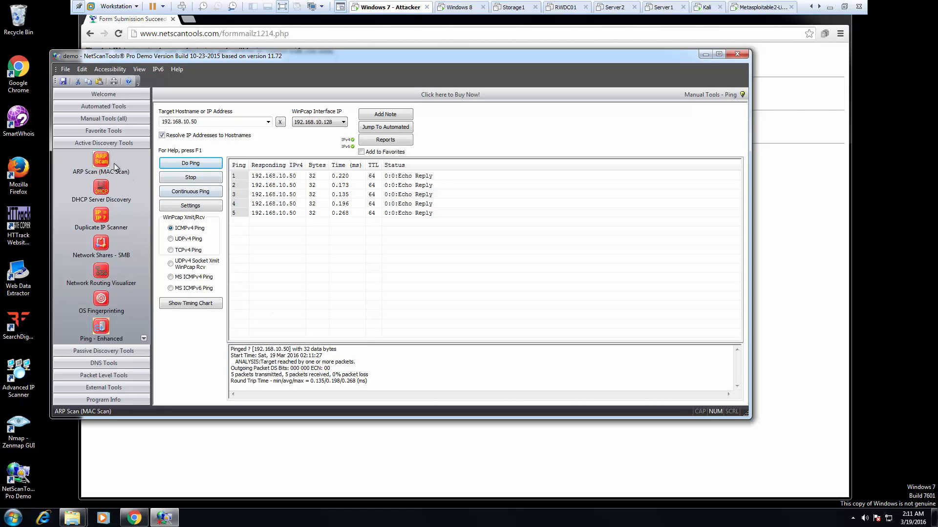
{"action": "left_click", "coordinate": [101, 160]}
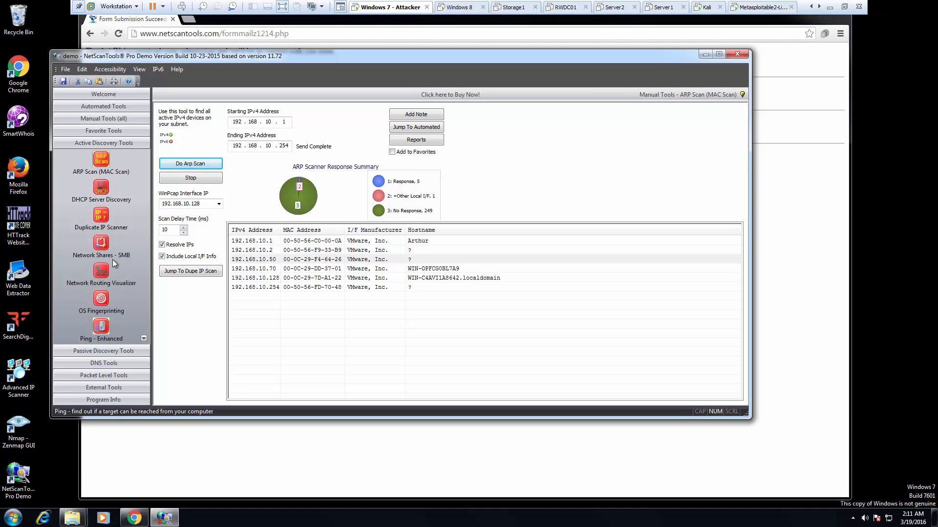
- Run the Duplicate IP Scanner over 192.168.10.1–254, which reports No Duplicate IPs Found
{"action": "left_click", "coordinate": [105, 217]}
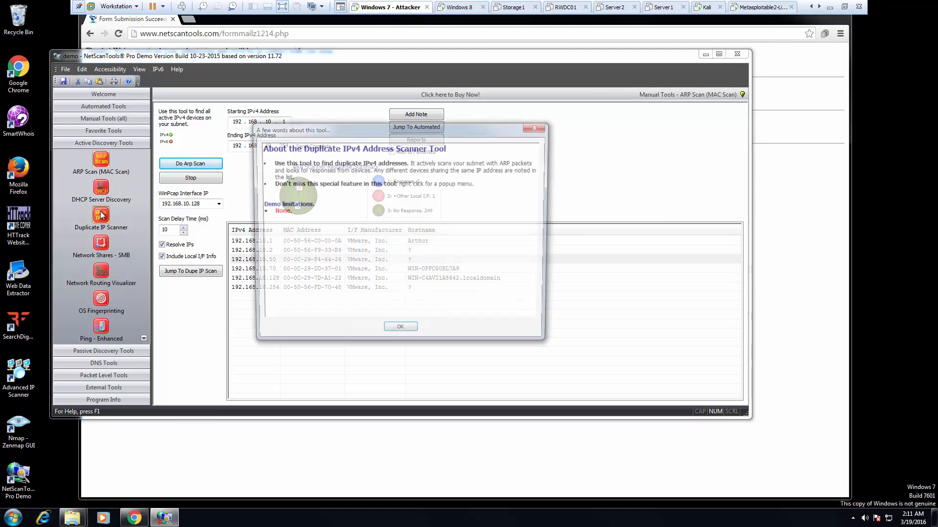
{"action": "left_click", "coordinate": [397, 333]}
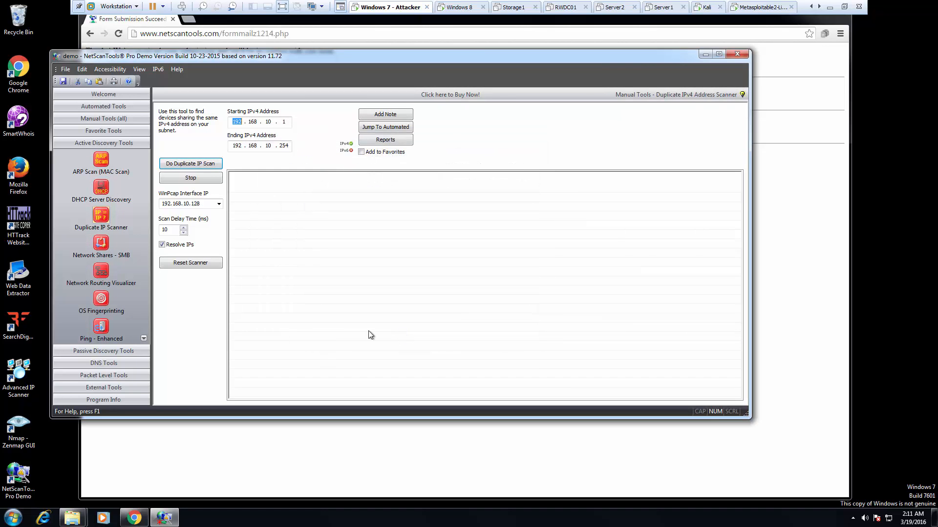
{"action": "left_click", "coordinate": [185, 164]}
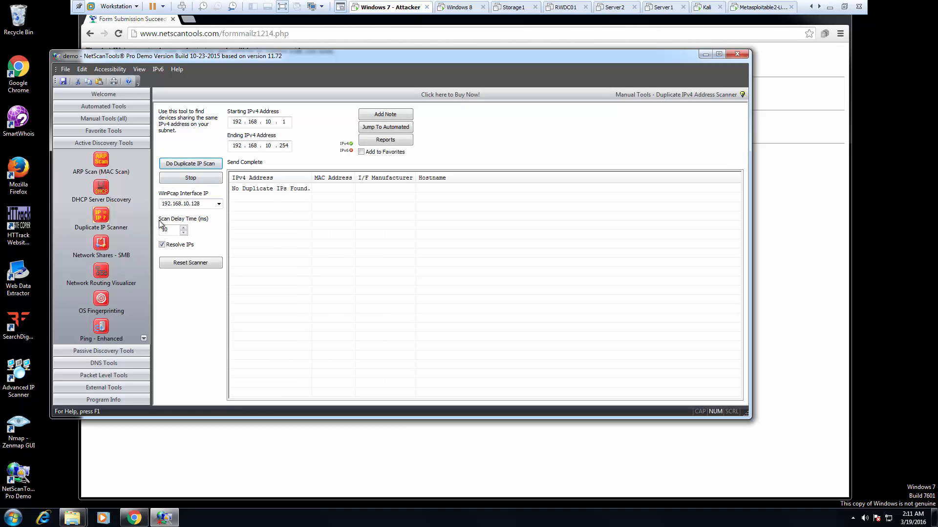
{"action": "left_click", "coordinate": [78, 351]}
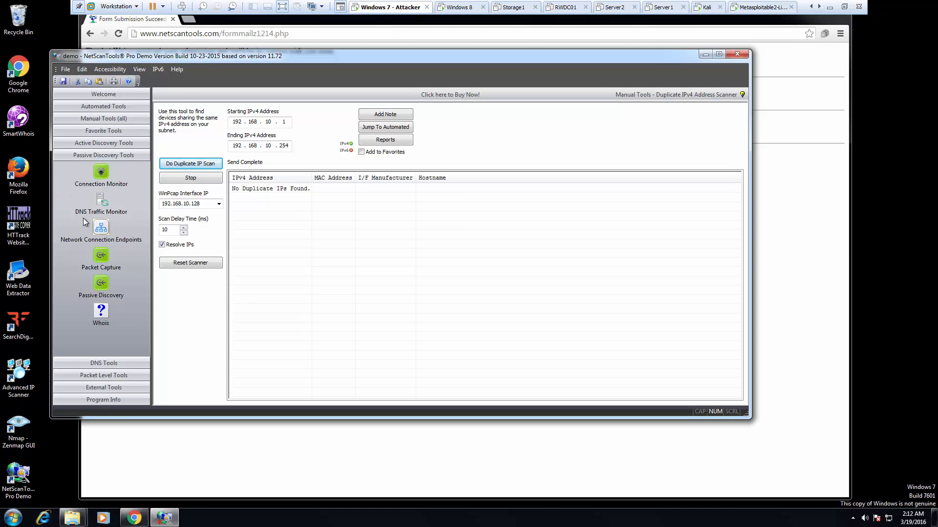
- Browse the DNS Traffic Monitor and Passive Discovery pages, then expand the DNS Tools group
{"action": "left_click", "coordinate": [102, 198]}
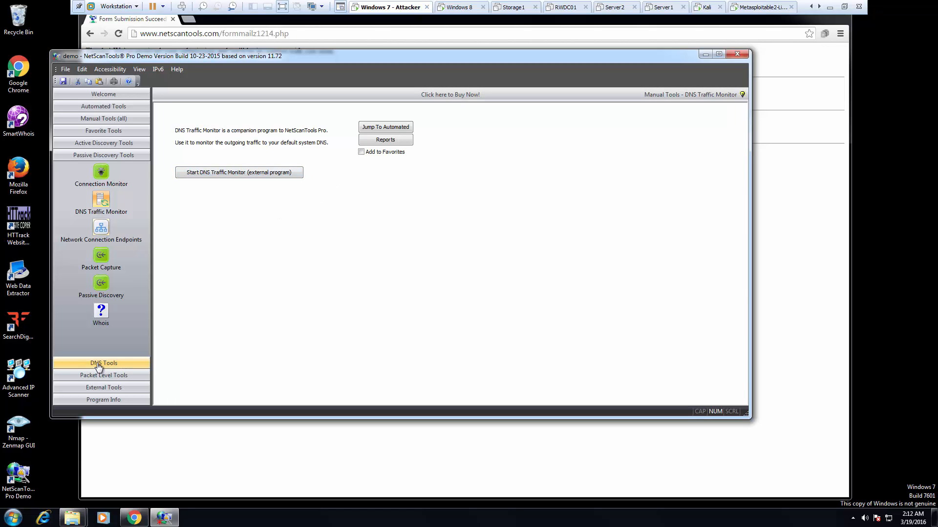
{"action": "left_click", "coordinate": [101, 283]}
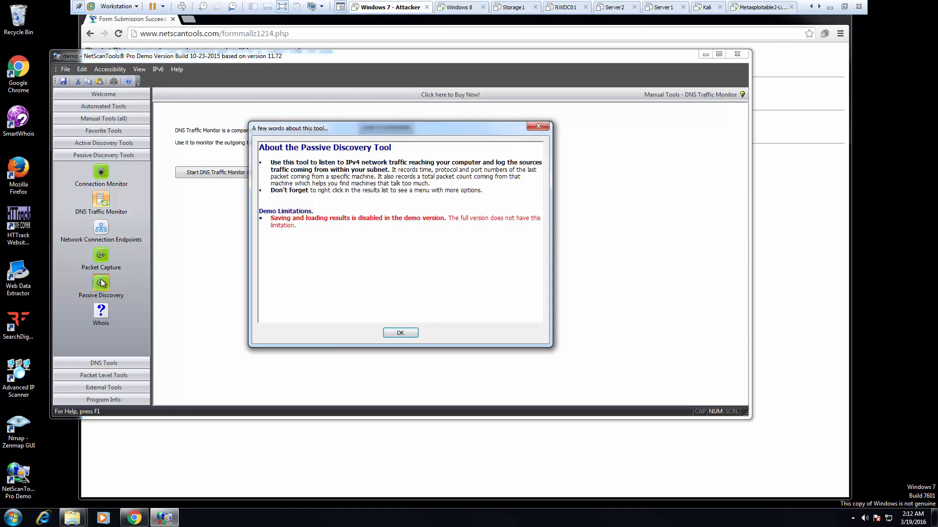
{"action": "left_click", "coordinate": [403, 332]}
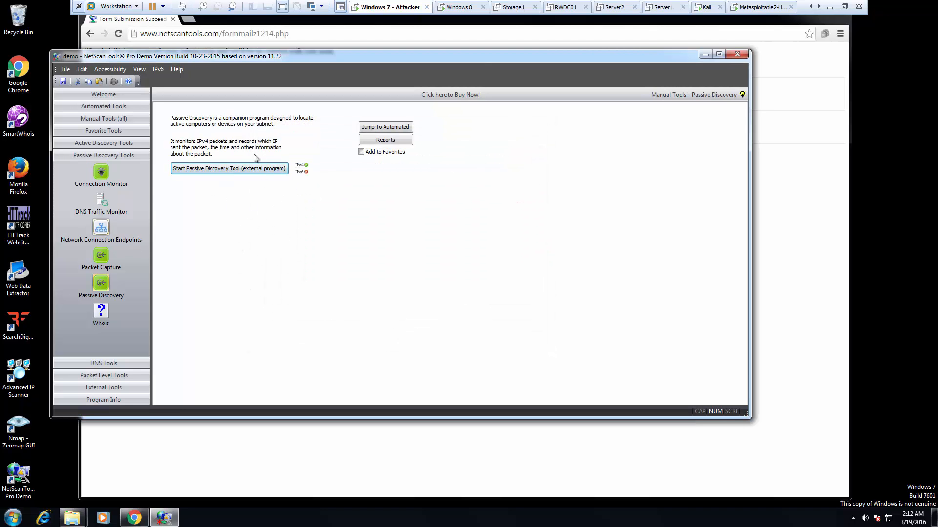
{"action": "left_click", "coordinate": [112, 364]}
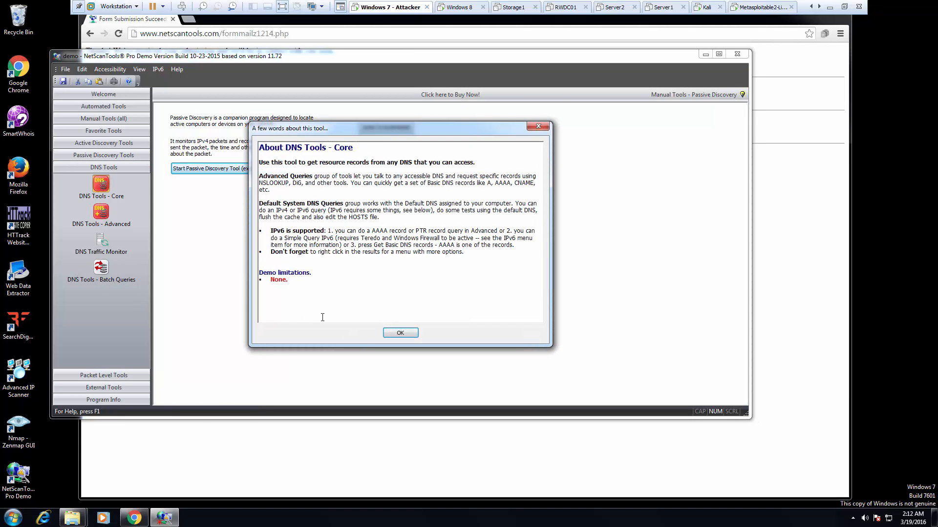
- Show the DNS Tools - Core query for 8.8.8.8 with record type A, and expand Packet Level Tools
{"action": "left_click", "coordinate": [415, 333]}
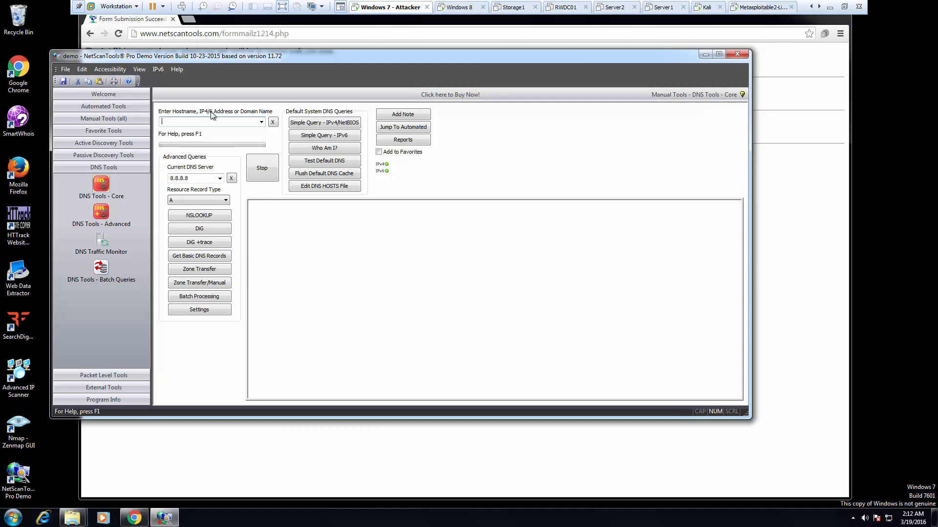
{"action": "left_click", "coordinate": [222, 197]}
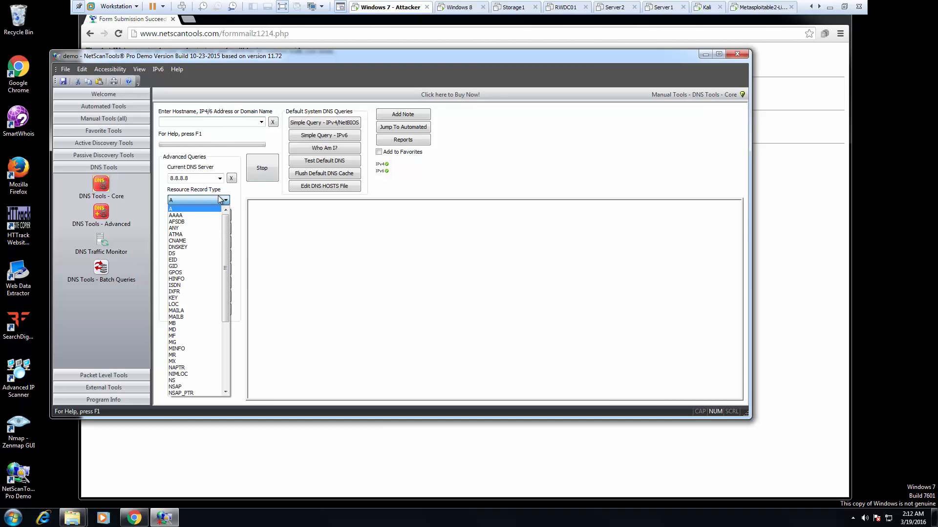
{"action": "left_click", "coordinate": [211, 206]}
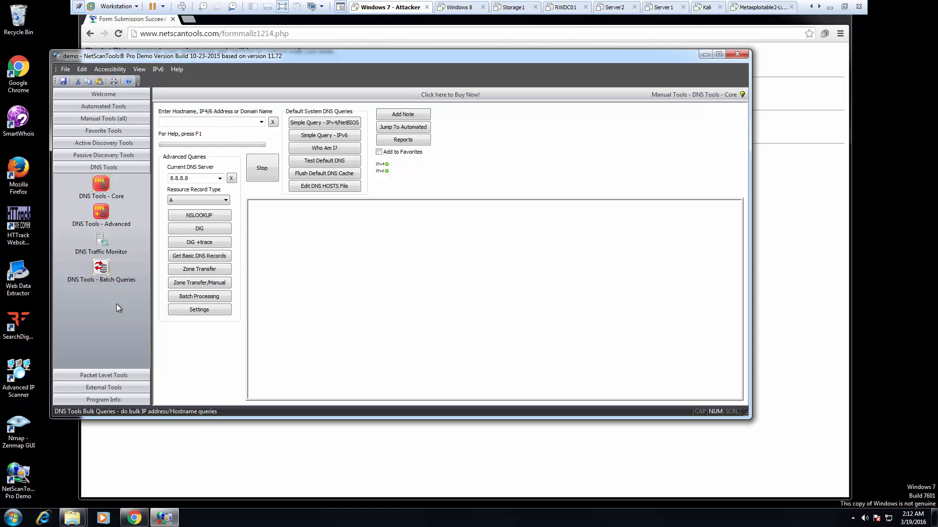
{"action": "left_click", "coordinate": [102, 375]}
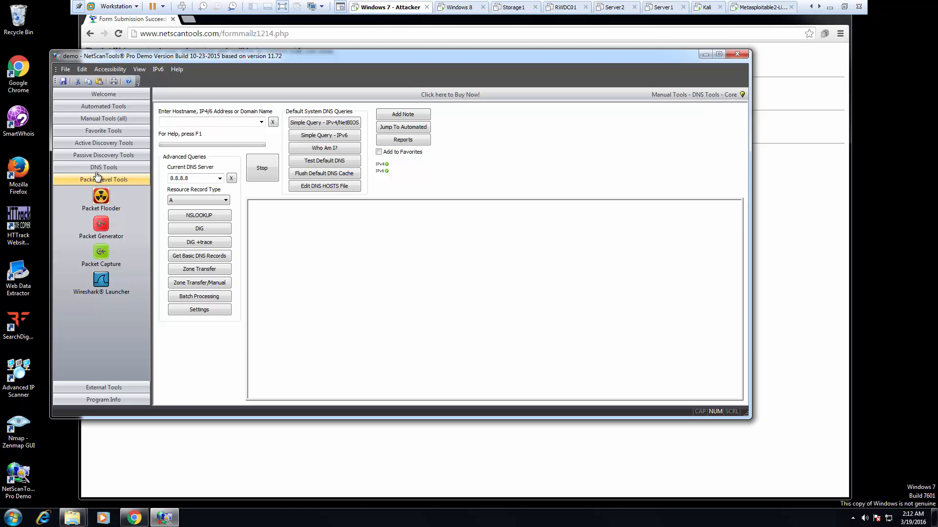
- Launch Packet Generator and dismiss its About box, which notes the single source-IP demo limit
{"action": "left_click", "coordinate": [100, 225]}
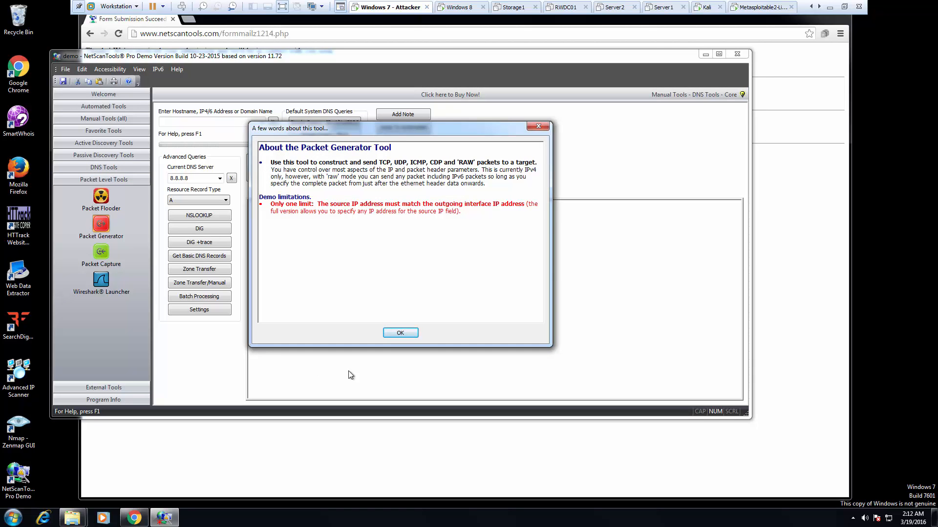
{"action": "left_click", "coordinate": [397, 334]}
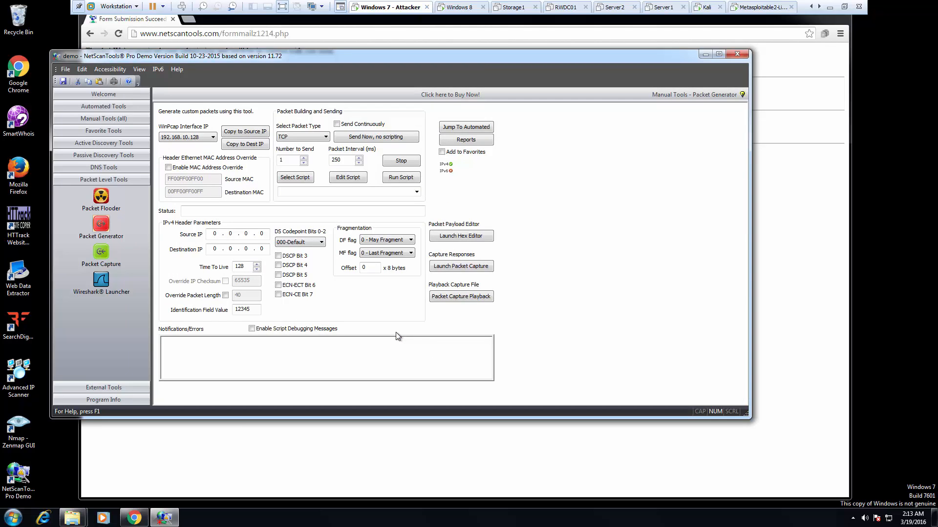